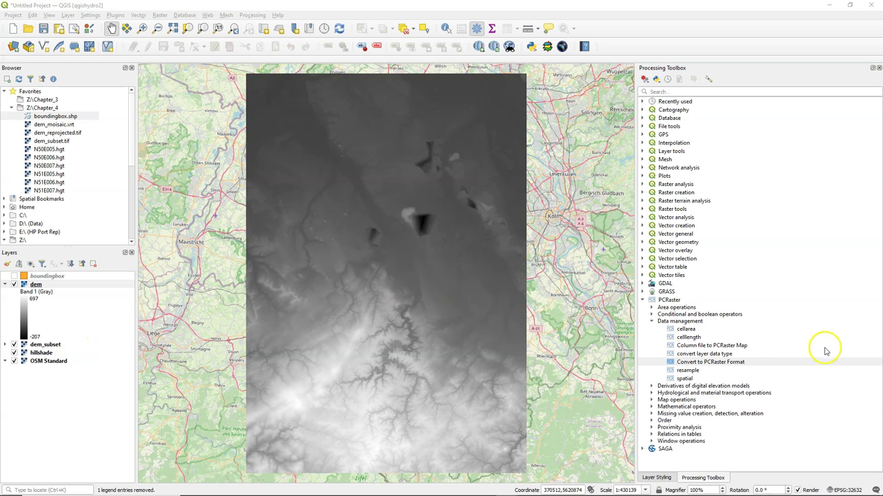
# Step: Find lddcreate under PCRaster hydrological and material transport operations and open its dialog
pyautogui.click(651, 394)
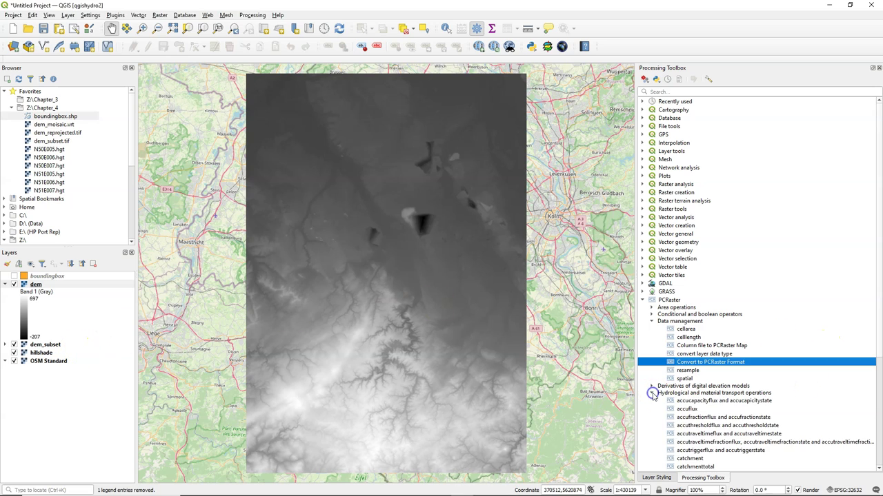
pyautogui.scroll(-4, 684, 390)
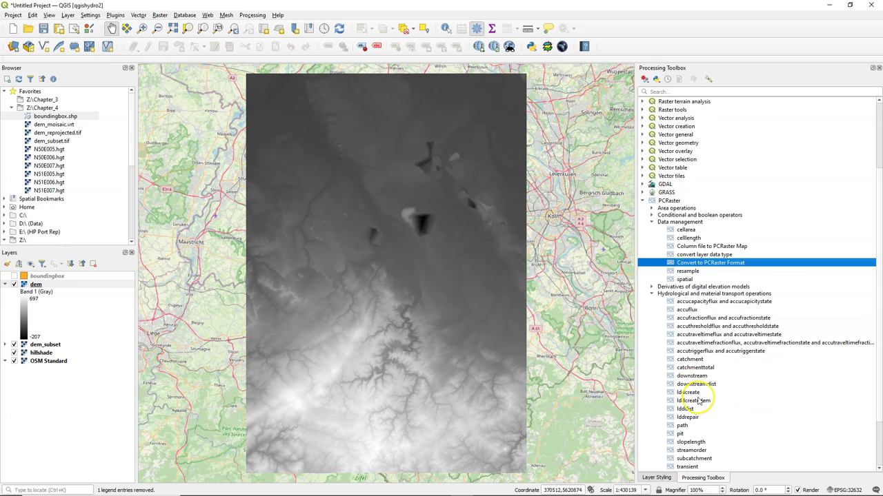
pyautogui.click(687, 392)
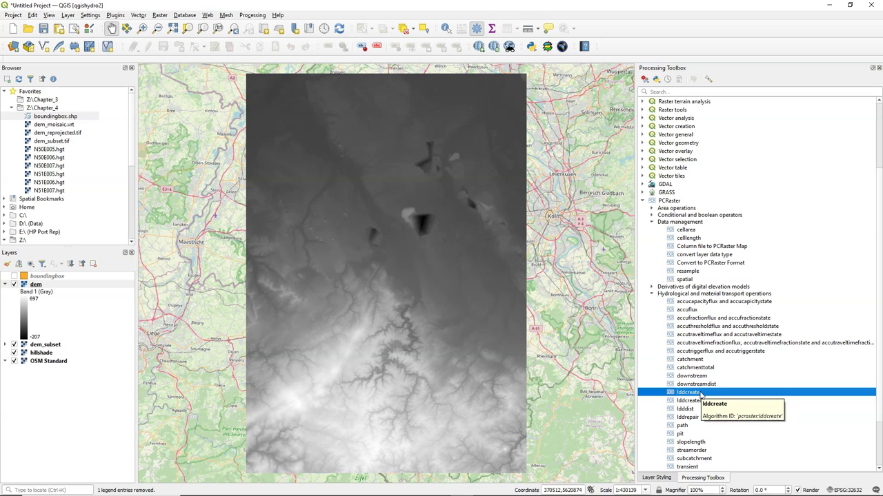
pyautogui.click(699, 398)
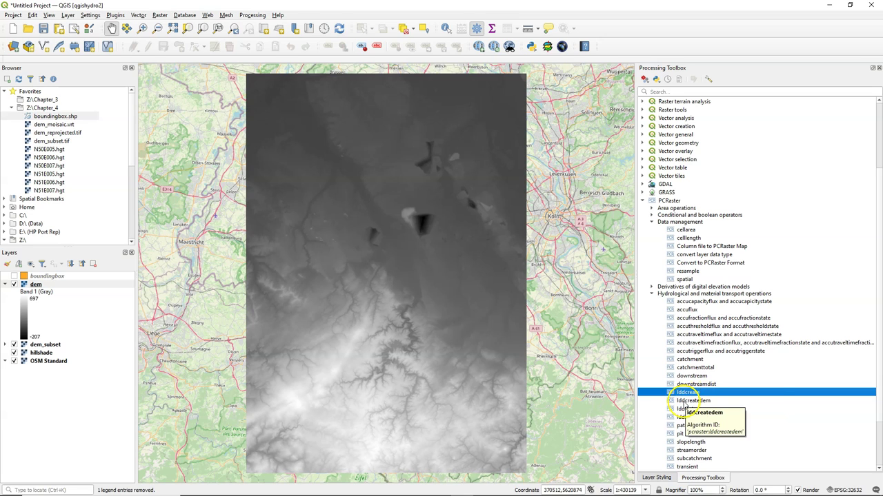
pyautogui.click(682, 402)
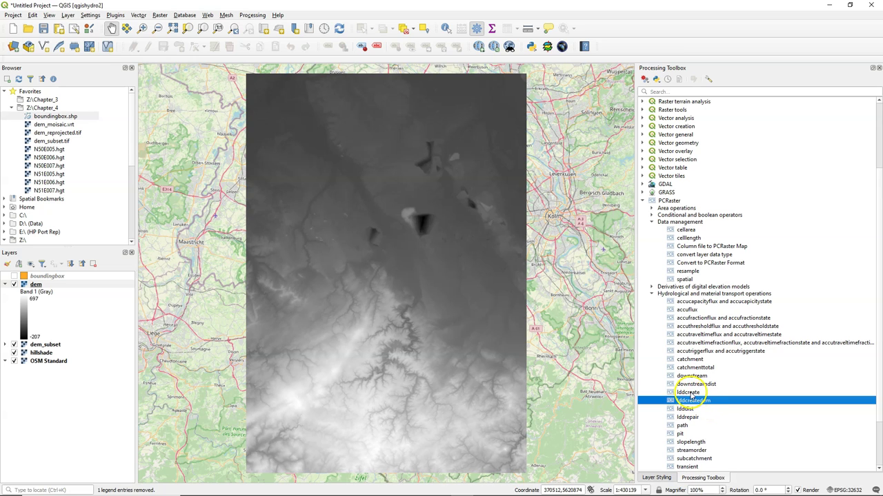
pyautogui.click(690, 393)
pyautogui.doubleClick(690, 393)
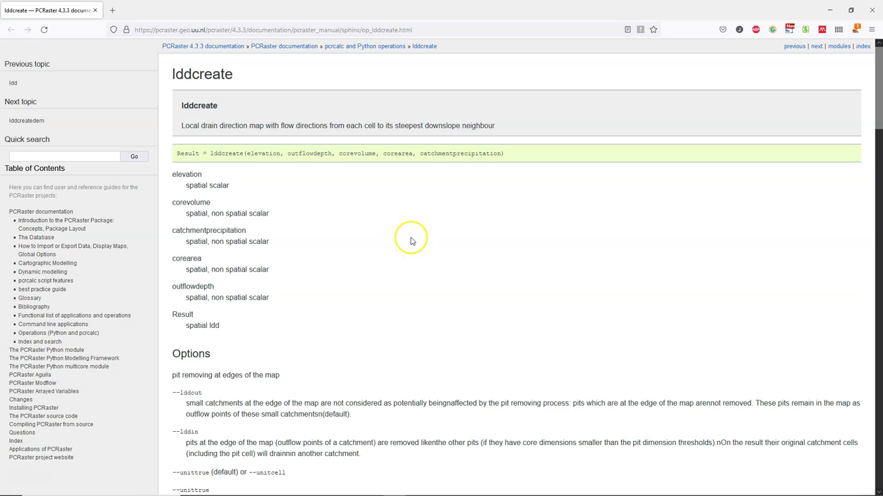
# Step: Scroll through the lddcreate documentation in Firefox down to the pcrcalc and Python examples
pyautogui.scroll(-3, 301, 234)
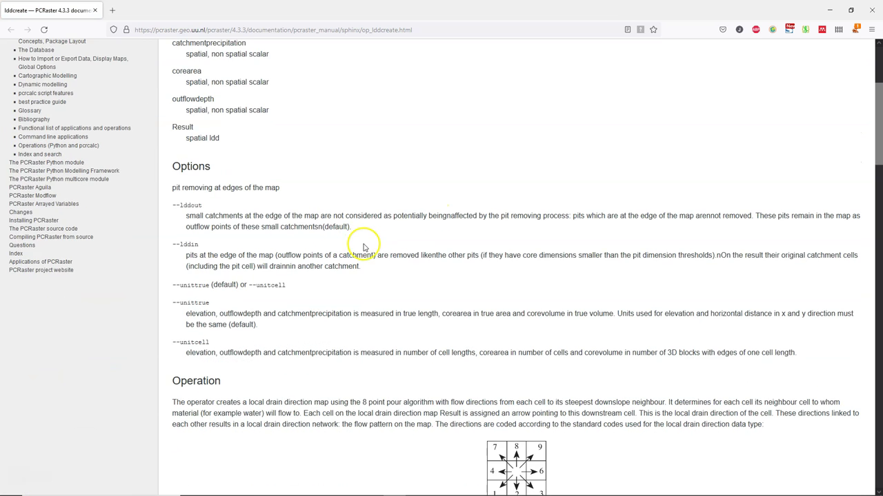
pyautogui.scroll(-1, 366, 249)
pyautogui.scroll(-1, 365, 250)
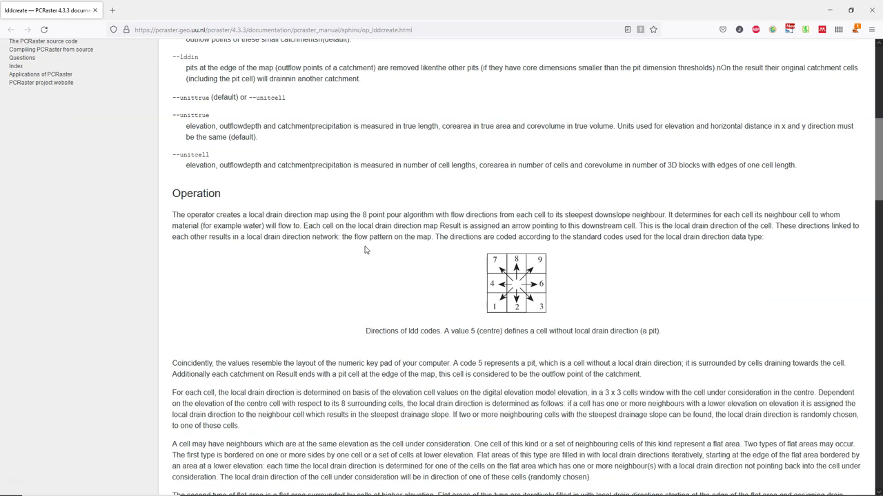
pyautogui.scroll(-2, 366, 250)
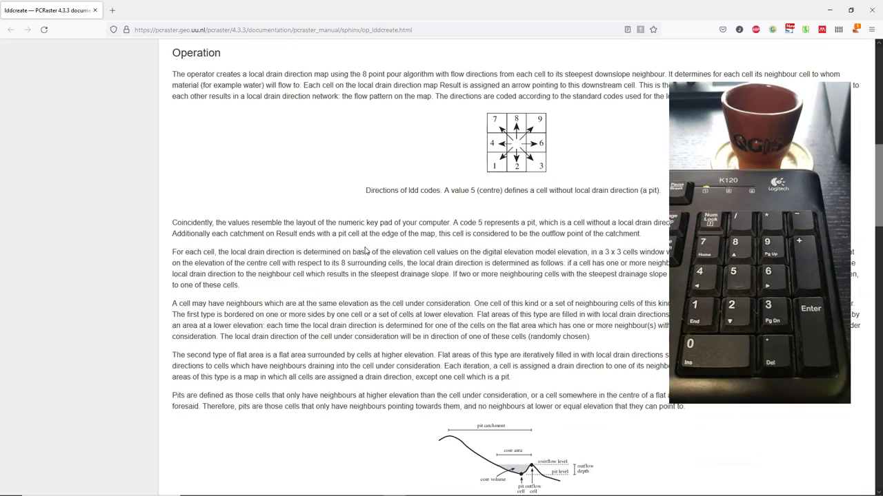
pyautogui.scroll(-4, 366, 250)
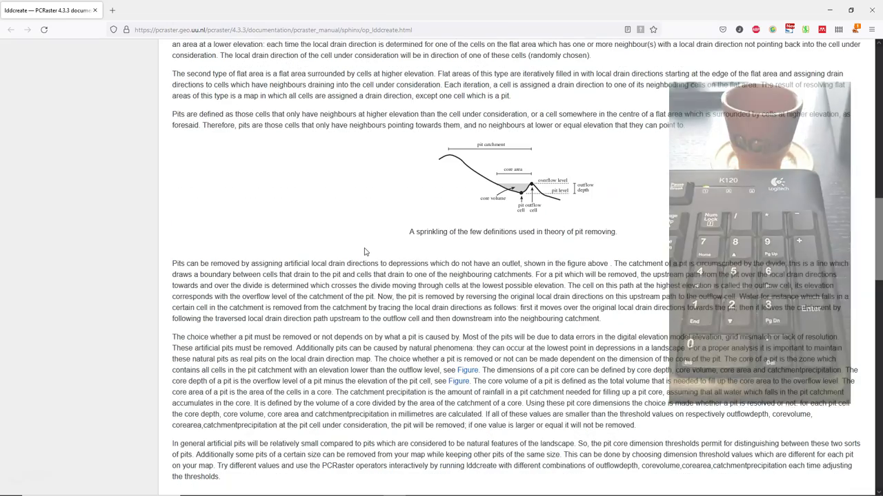
pyautogui.scroll(-2, 579, 227)
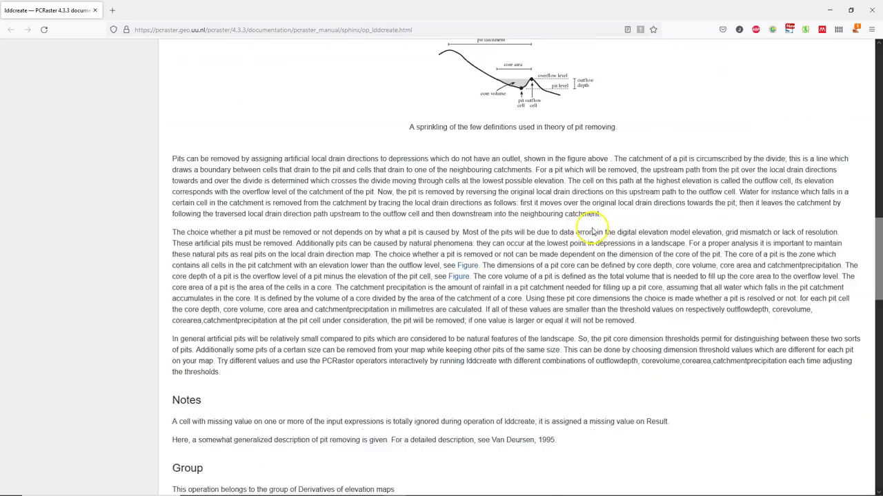
pyautogui.scroll(-5, 590, 230)
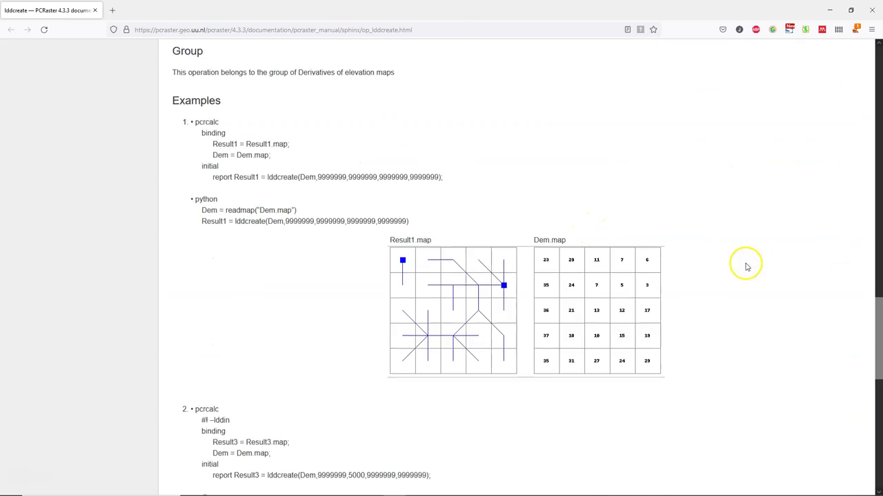
pyautogui.scroll(-1, 738, 265)
pyautogui.scroll(-7, 734, 266)
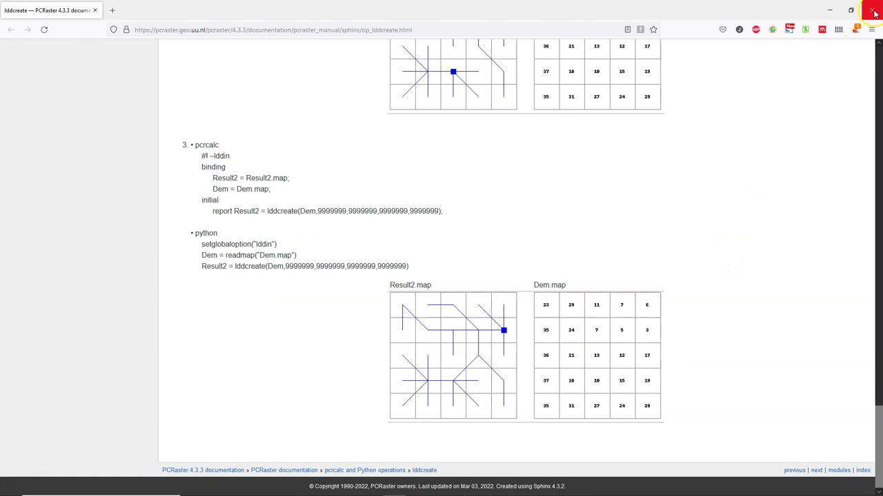
# Step: Save the lddcreate output as flowdirection.map in Chapter_4 and run it to add the layer
pyautogui.click(872, 11)
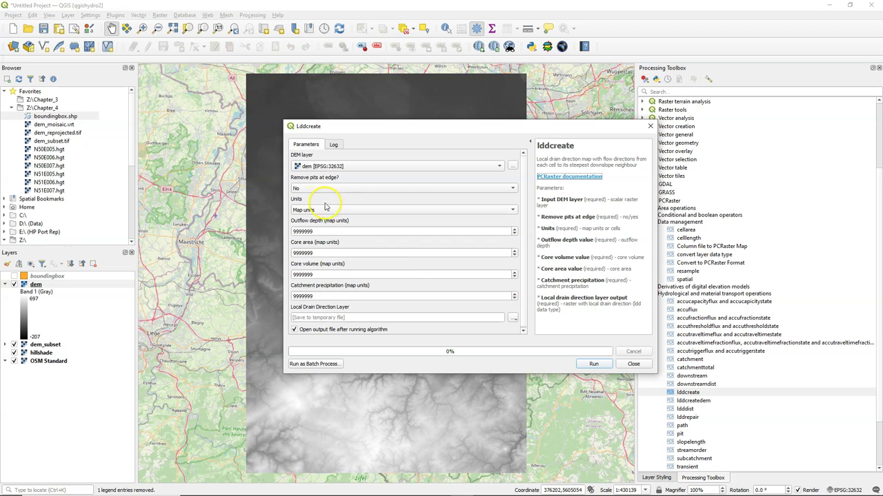
pyautogui.click(523, 225)
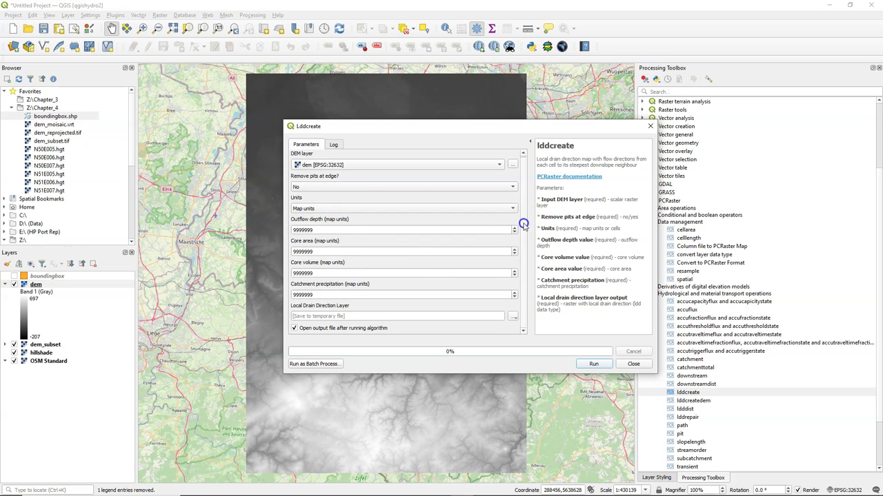
pyautogui.click(513, 316)
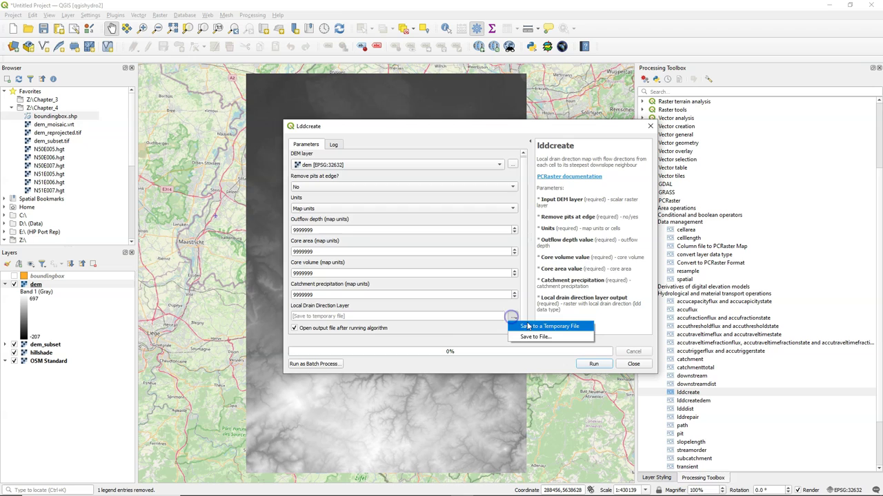
pyautogui.click(535, 337)
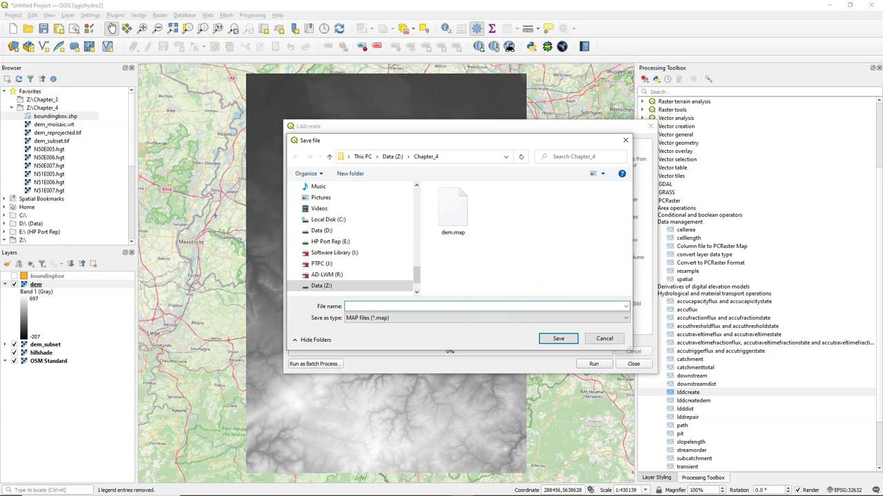
pyautogui.write('flowdirection')
pyautogui.click(564, 339)
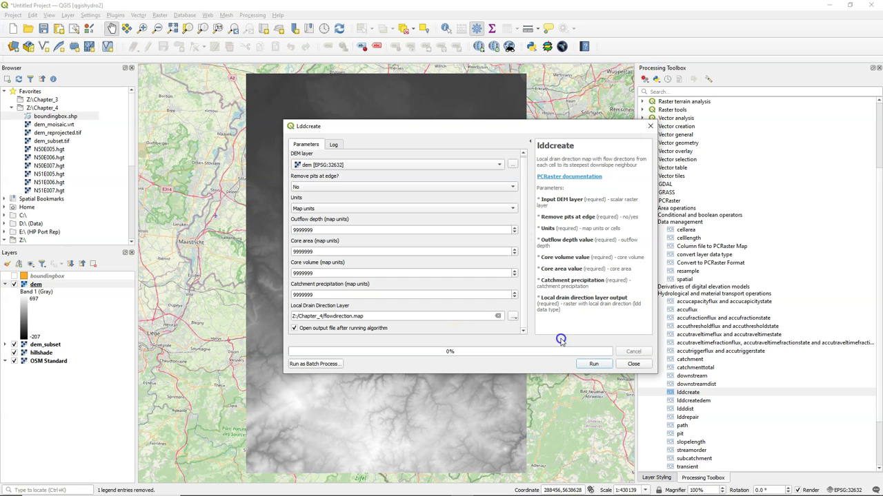
pyautogui.click(593, 363)
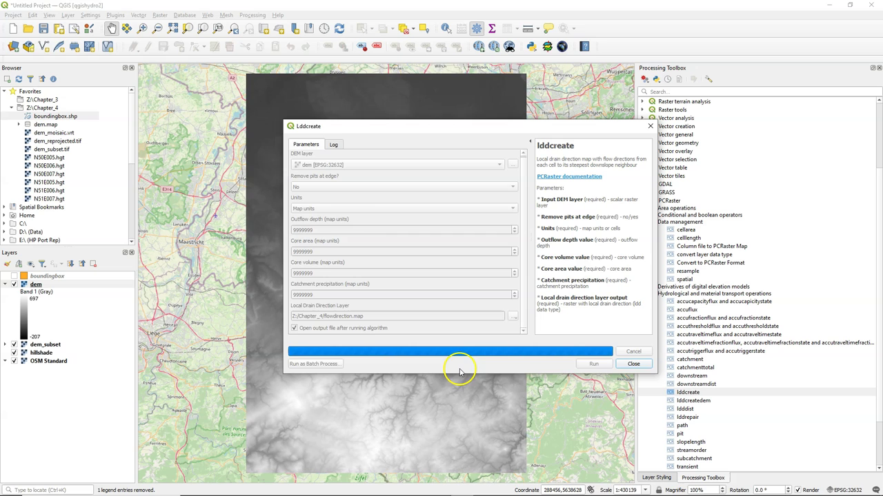
pyautogui.click(639, 365)
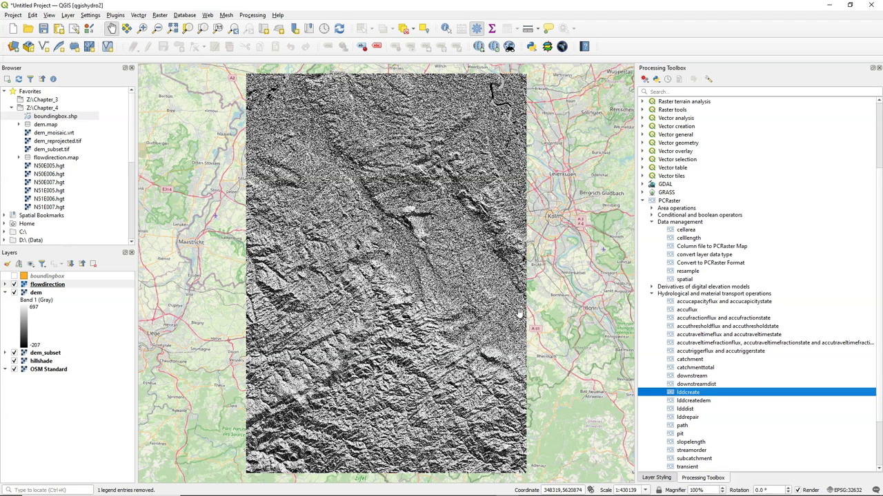
# Step: Render flowdirection as Paletted/Unique values and classify a random colour per direction value
pyautogui.click(52, 284)
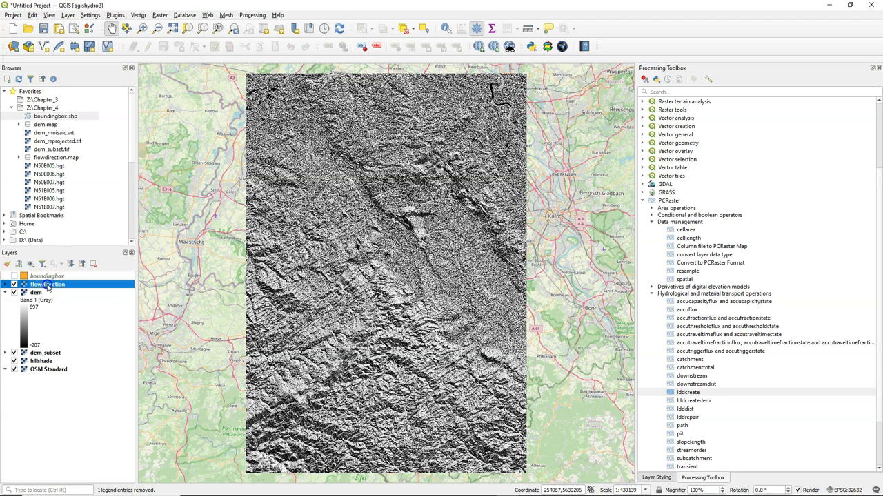
pyautogui.click(7, 266)
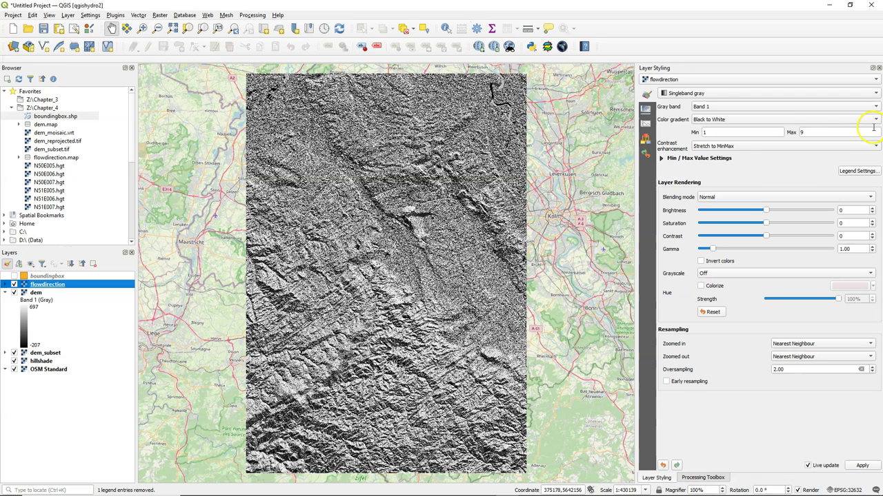
pyautogui.click(701, 94)
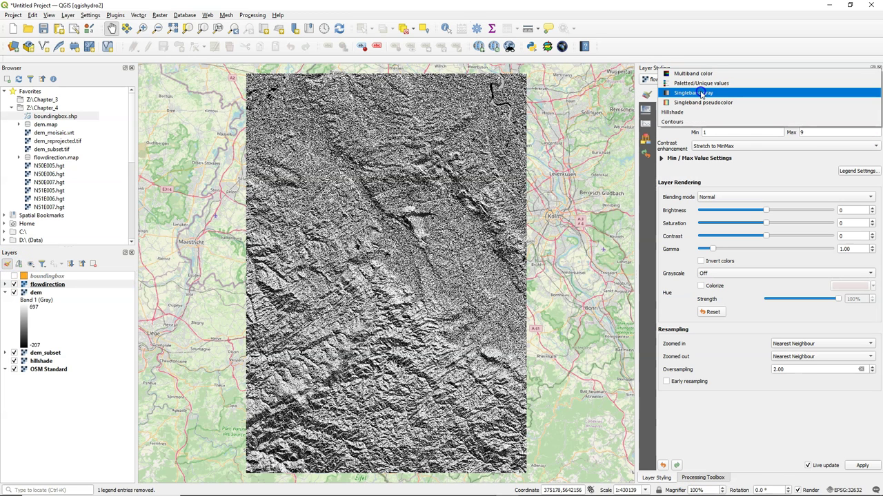
pyautogui.click(700, 83)
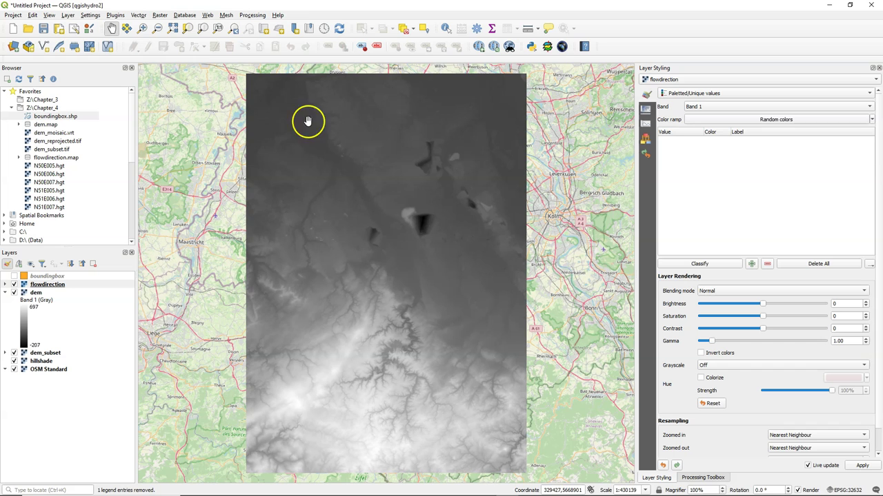
pyautogui.click(715, 264)
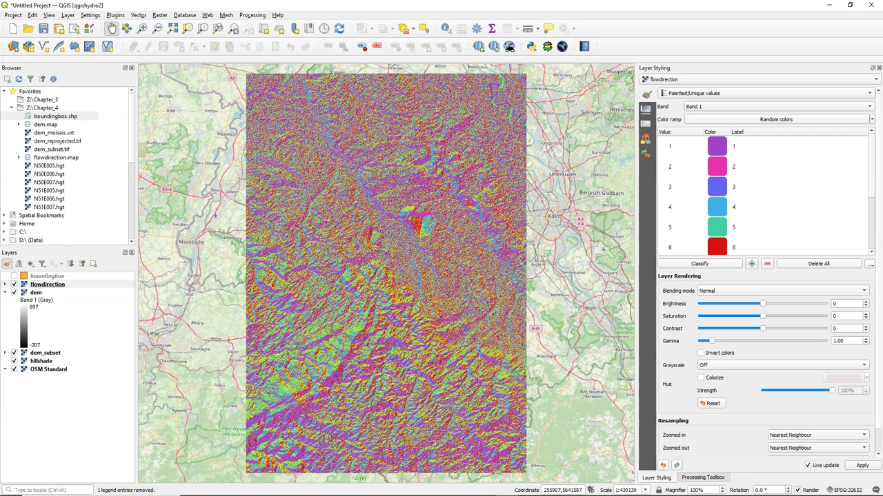
pyautogui.click(47, 287)
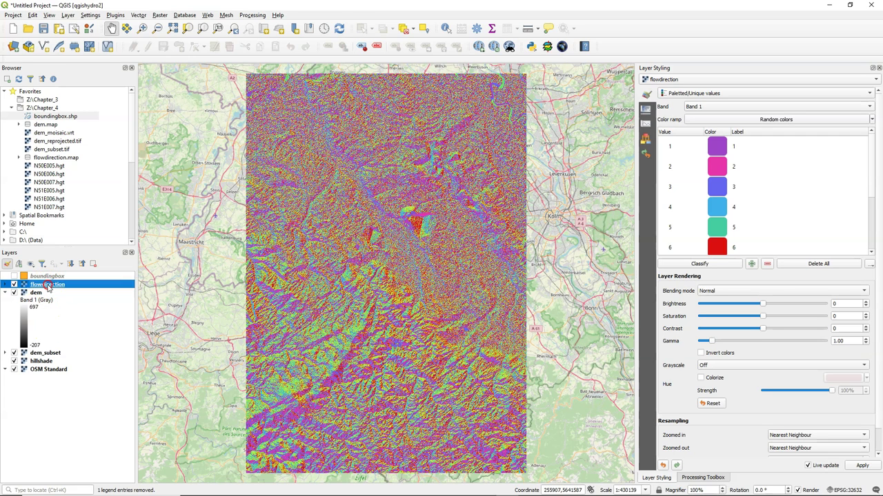
# Step: Create a GDAL auxiliary XML attribute table for flowdirection, open it, and enable editing
pyautogui.rightClick(42, 286)
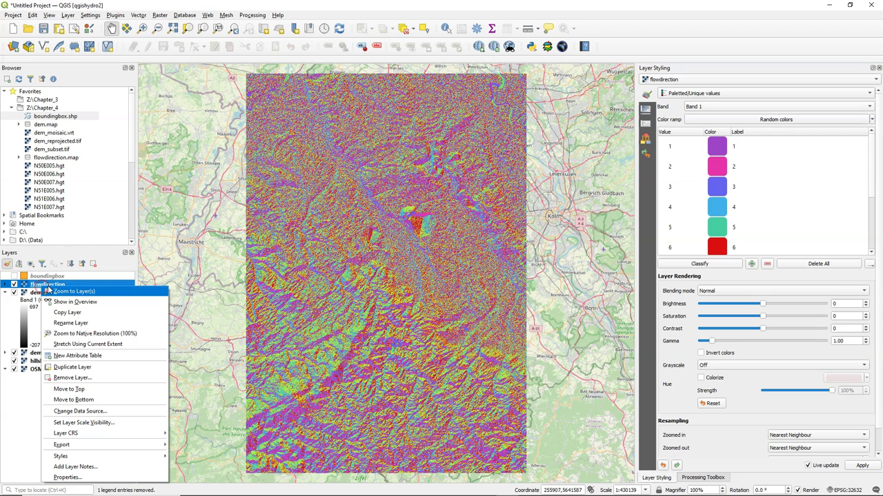
pyautogui.click(78, 355)
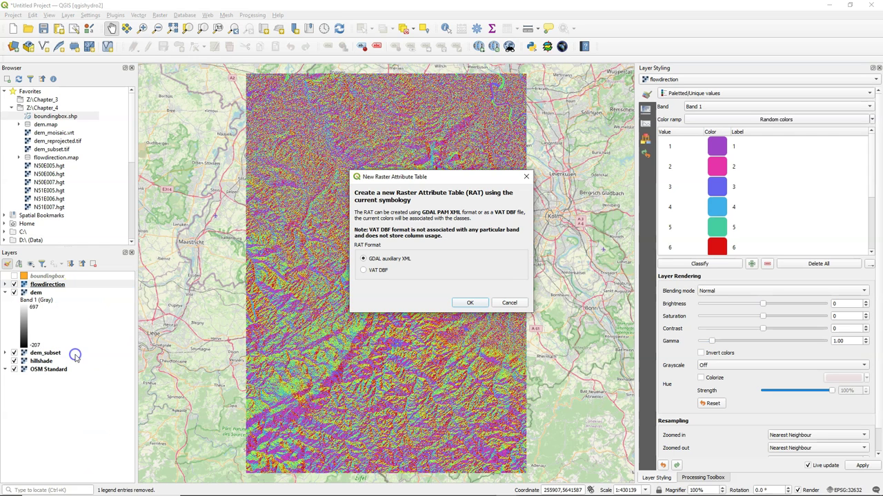
pyautogui.click(473, 302)
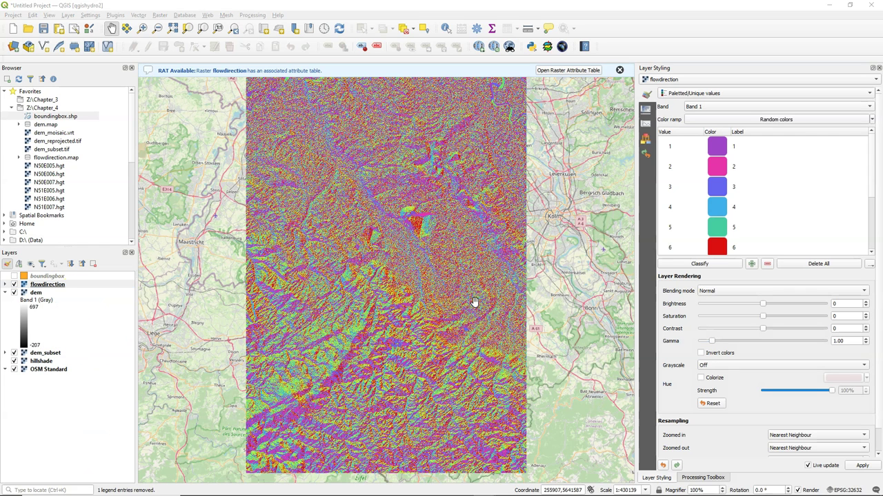
pyautogui.click(558, 71)
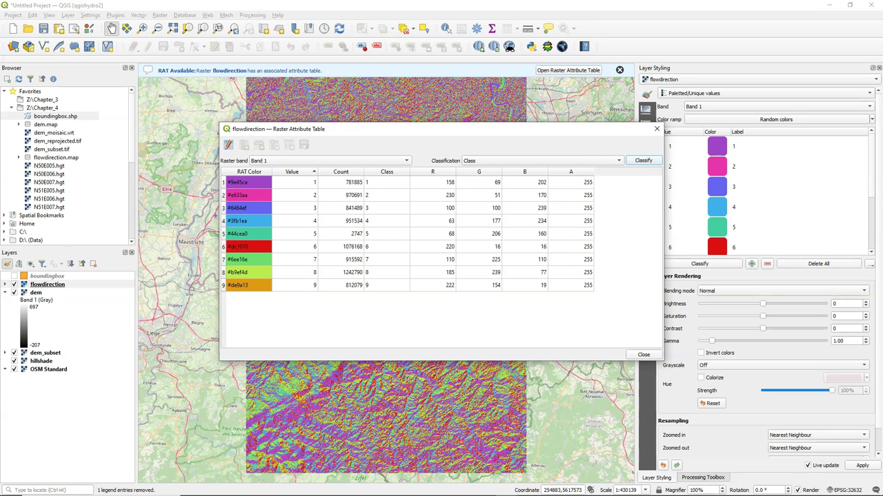
pyautogui.click(229, 146)
# Step: Recolour classes 1–4 orange, yellow, lime green and magenta (214, 60, 170)
pyautogui.doubleClick(237, 183)
pyautogui.click(181, 142)
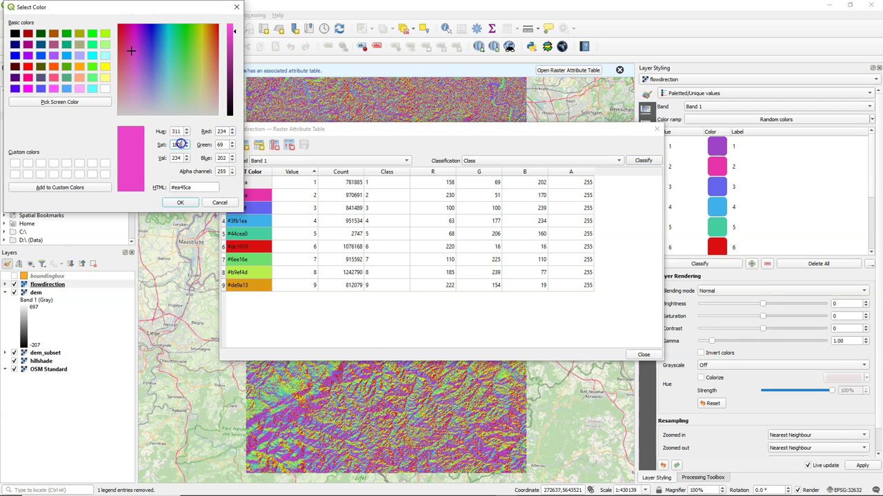
pyautogui.click(104, 80)
pyautogui.click(177, 201)
pyautogui.doubleClick(248, 195)
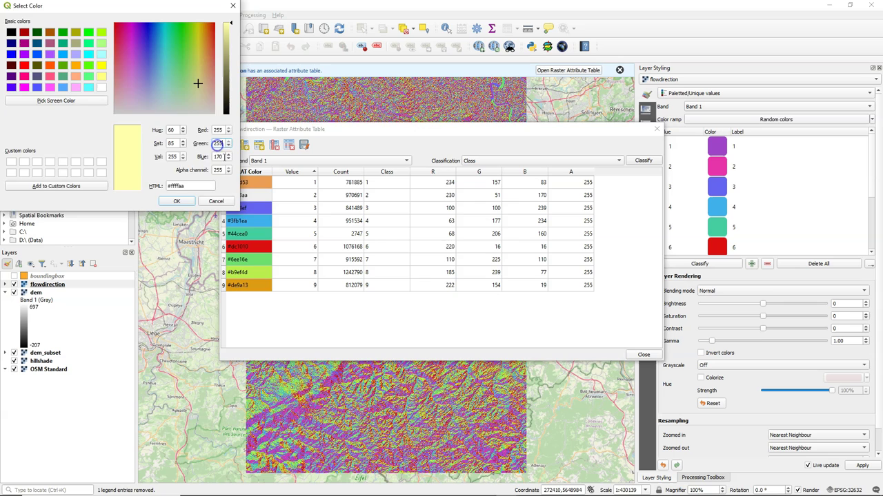
pyautogui.click(177, 214)
pyautogui.doubleClick(249, 207)
pyautogui.click(212, 142)
pyautogui.click(216, 156)
pyautogui.write('255')
pyautogui.click(177, 214)
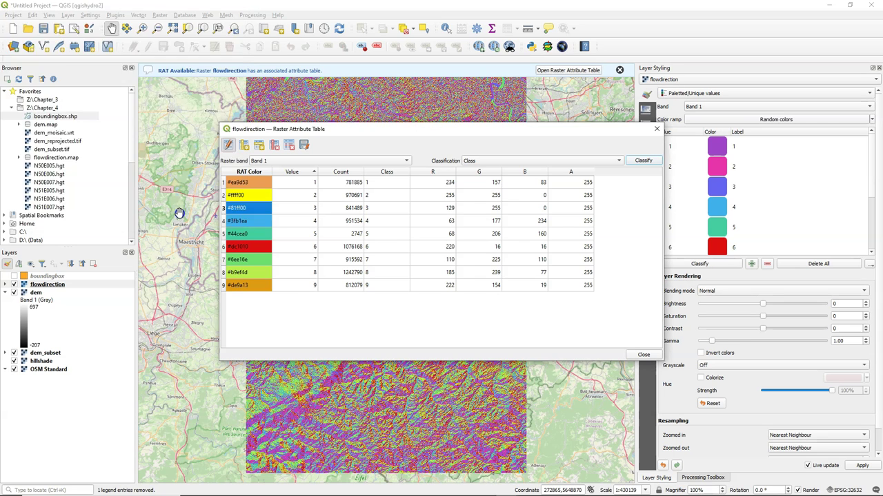
pyautogui.doubleClick(249, 220)
pyautogui.click(217, 155)
pyautogui.write('214')
pyautogui.click(215, 169)
pyautogui.write('60')
pyautogui.click(218, 182)
pyautogui.write('170')
pyautogui.click(176, 226)
# Step: Recolour classes 5–9 white, bright green, purple (124, 97, 180), blue and green (10, 201, 81)
pyautogui.doubleClick(248, 234)
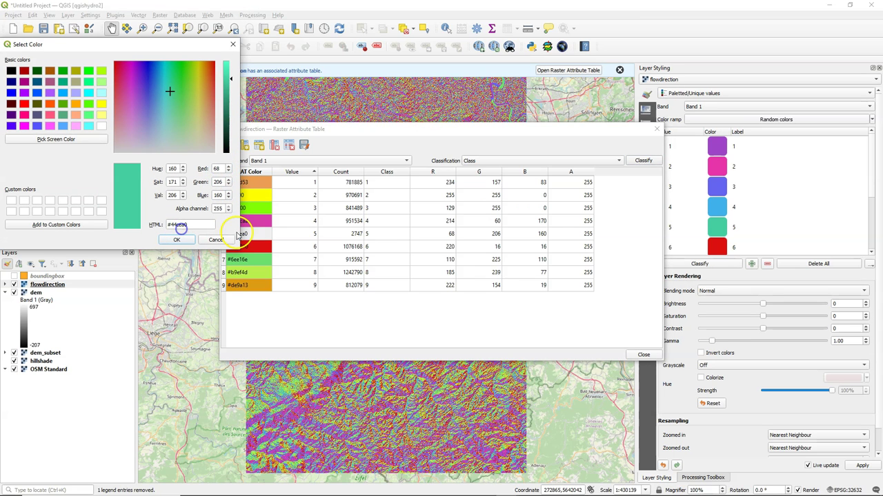
pyautogui.click(217, 169)
pyautogui.write('255')
pyautogui.click(214, 182)
pyautogui.write('255')
pyautogui.click(217, 195)
pyautogui.write('255')
pyautogui.click(177, 239)
pyautogui.doubleClick(249, 246)
pyautogui.click(217, 181)
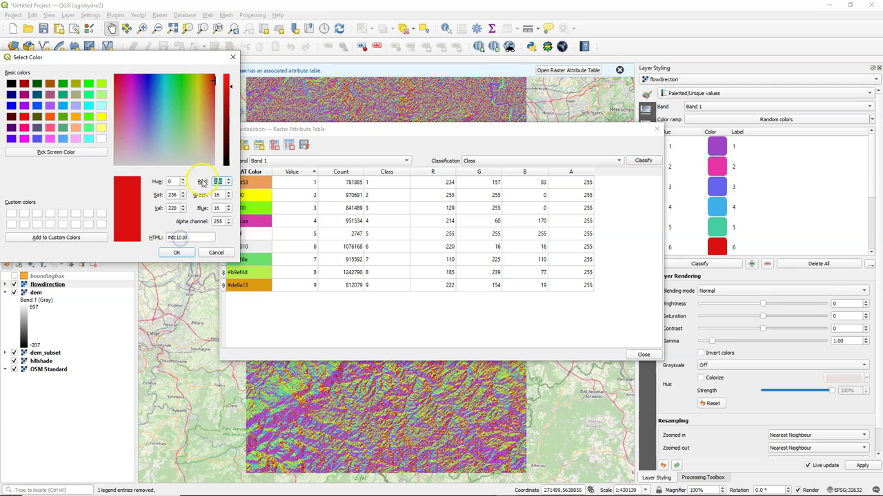
pyautogui.write('0')
pyautogui.click(217, 195)
pyautogui.click(176, 253)
pyautogui.doubleClick(248, 259)
pyautogui.click(217, 194)
pyautogui.write('124')
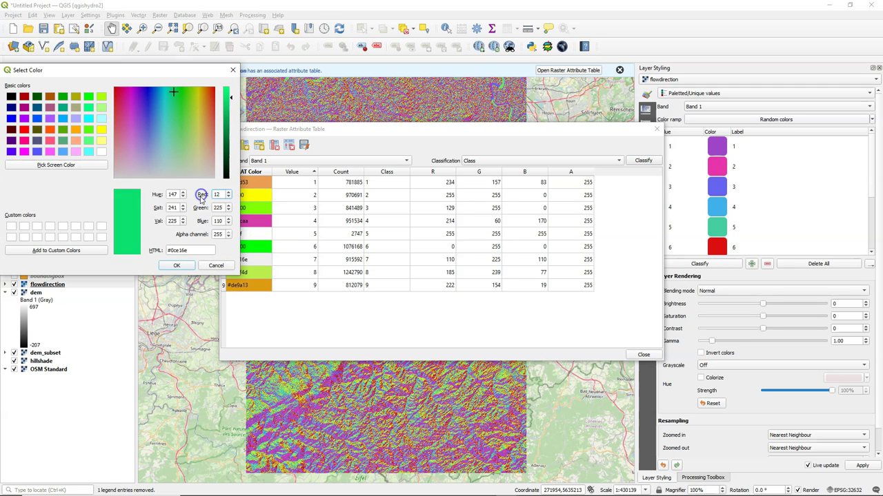
pyautogui.click(217, 208)
pyautogui.write('97')
pyautogui.click(218, 221)
pyautogui.write('180')
pyautogui.click(182, 267)
pyautogui.doubleClick(248, 272)
pyautogui.click(217, 207)
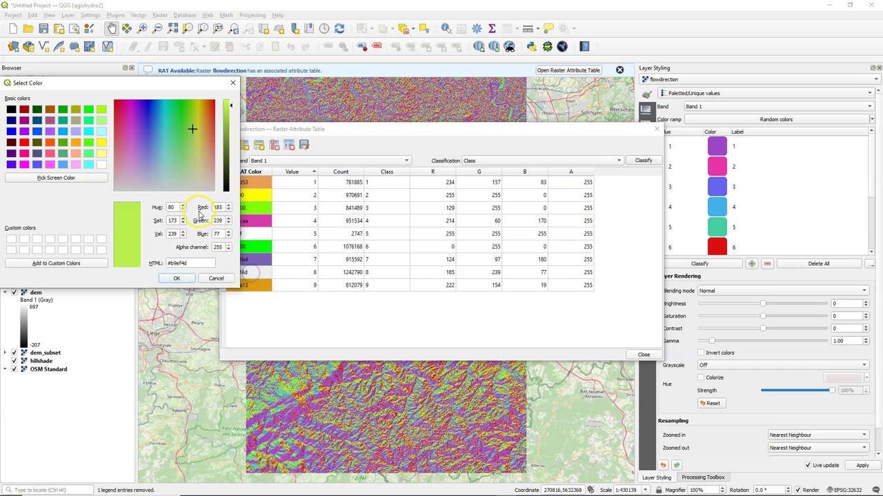
pyautogui.write('39')
pyautogui.click(217, 221)
pyautogui.write('132187')
pyautogui.click(177, 278)
pyautogui.doubleClick(248, 285)
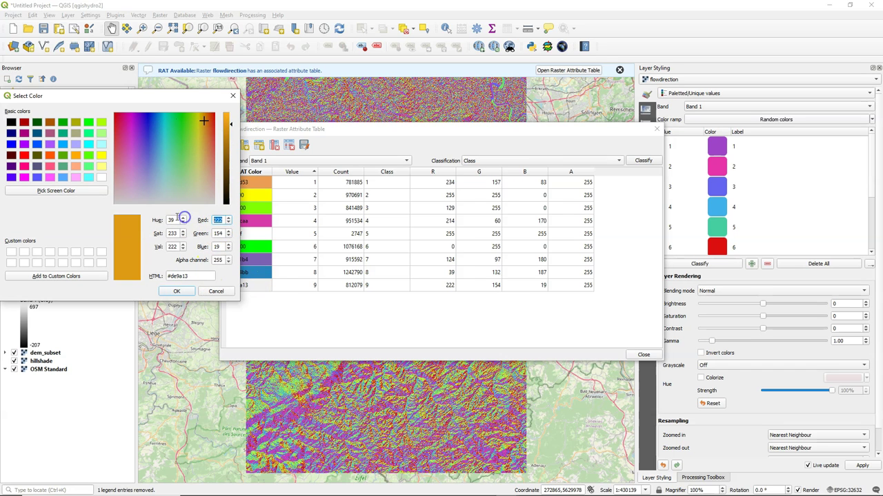
pyautogui.write('10')
pyautogui.click(217, 233)
pyautogui.write('201')
pyautogui.click(217, 246)
pyautogui.write('81')
pyautogui.click(177, 291)
# Step: Name the classes southwest, south, southeast, west, northwest, north and northeast
pyautogui.doubleClick(375, 182)
pyautogui.write('southwest')
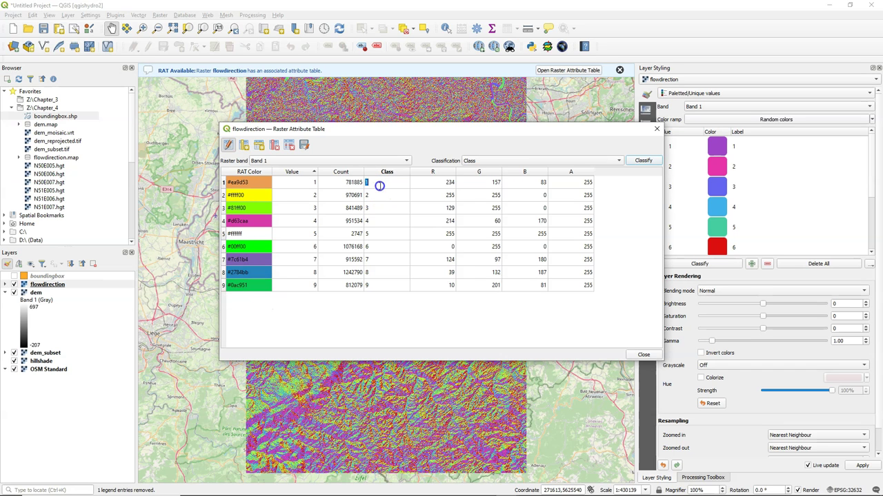
pyautogui.doubleClick(382, 195)
pyautogui.write('south')
pyautogui.doubleClick(385, 207)
pyautogui.write('southeast')
pyautogui.doubleClick(387, 221)
pyautogui.write('west')
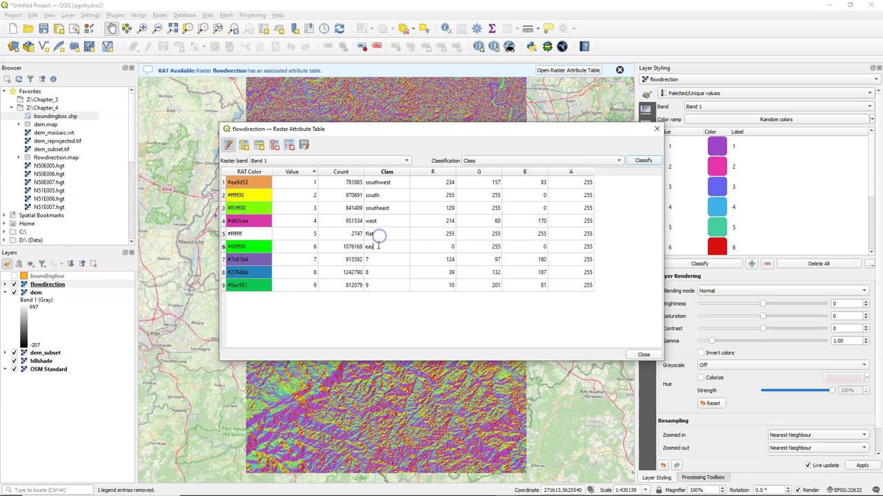
pyautogui.write('t')
pyautogui.doubleClick(376, 259)
pyautogui.write('northwest')
pyautogui.doubleClick(376, 273)
pyautogui.write('north')
pyautogui.doubleClick(372, 284)
pyautogui.write('northeast')
pyautogui.press('Escape')
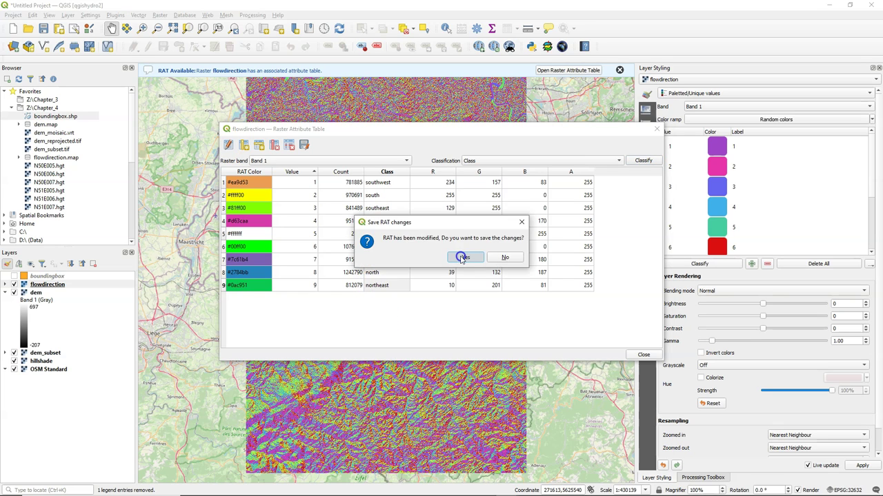
# Step: Save the table edits, reclassify flowdirection from its compass classes, and hide dem
pyautogui.click(462, 258)
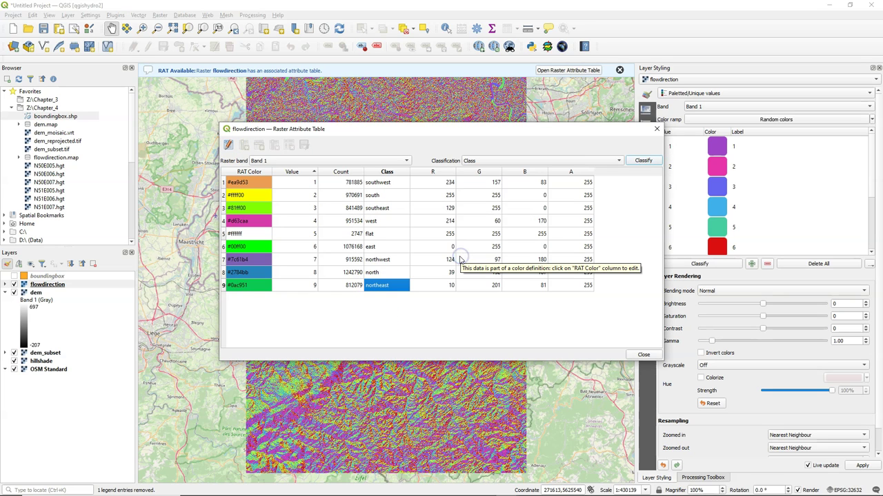
pyautogui.click(645, 161)
pyautogui.click(482, 256)
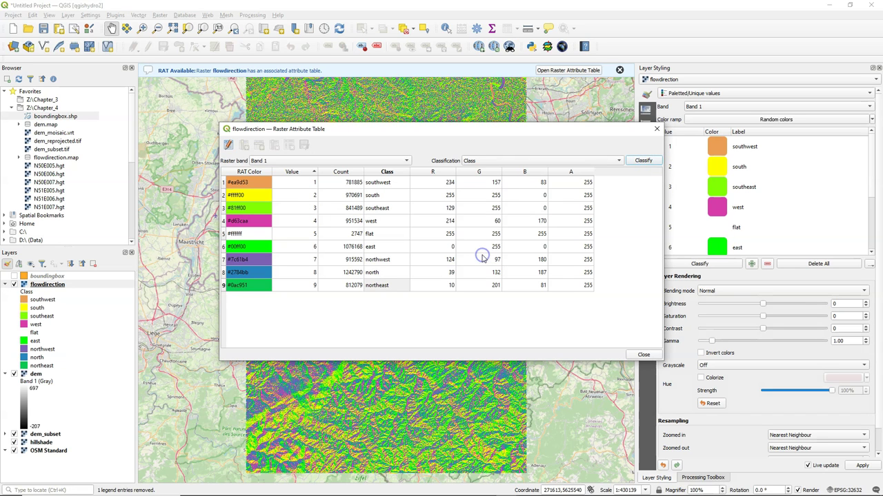
pyautogui.click(479, 323)
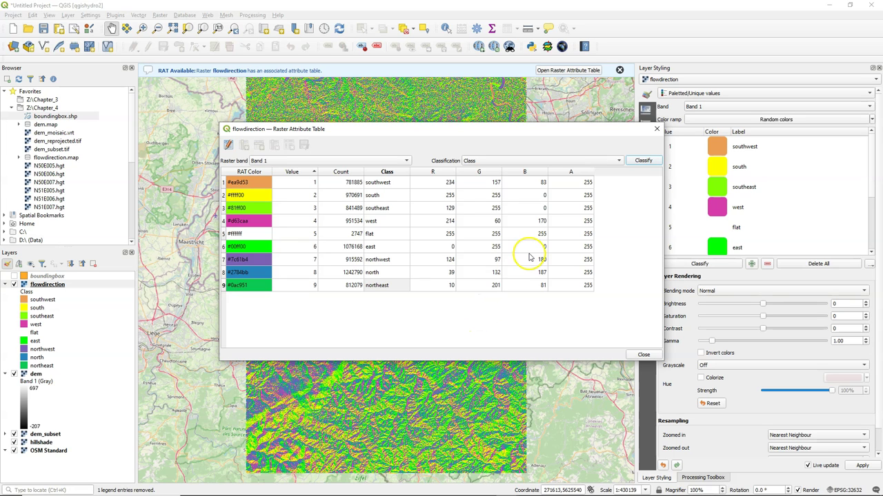
pyautogui.click(658, 129)
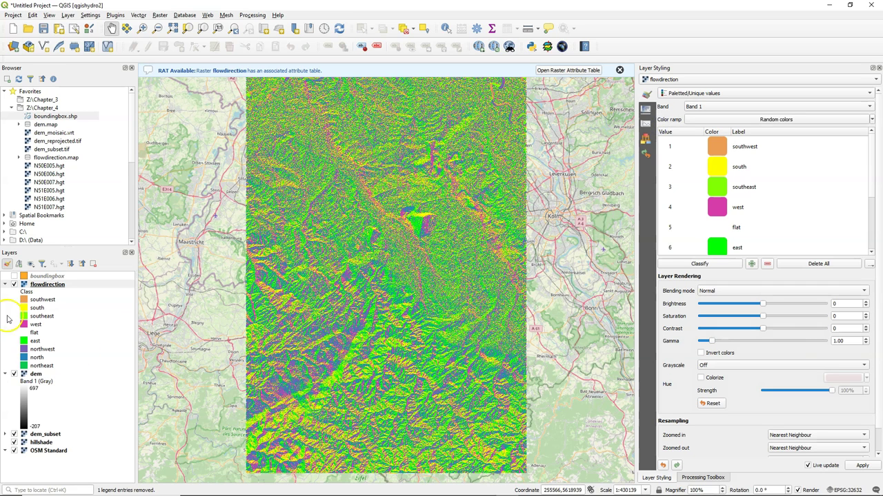
pyautogui.click(14, 373)
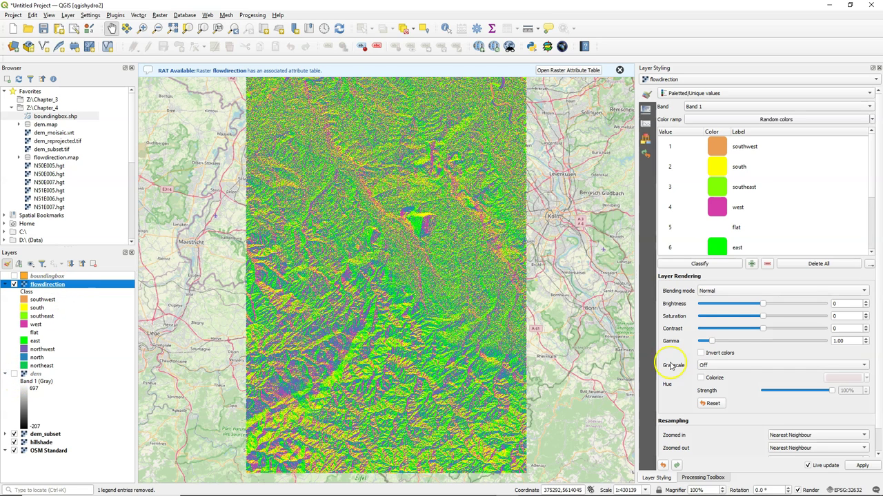
# Step: Set flowdirection blending to Multiply, hide dem_subset, and use Bilinear zoomed-in resampling
pyautogui.click(714, 290)
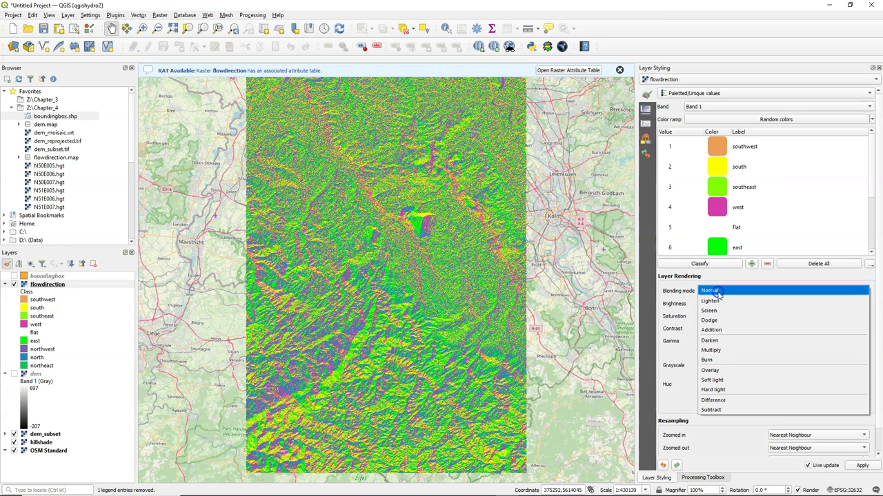
pyautogui.click(717, 351)
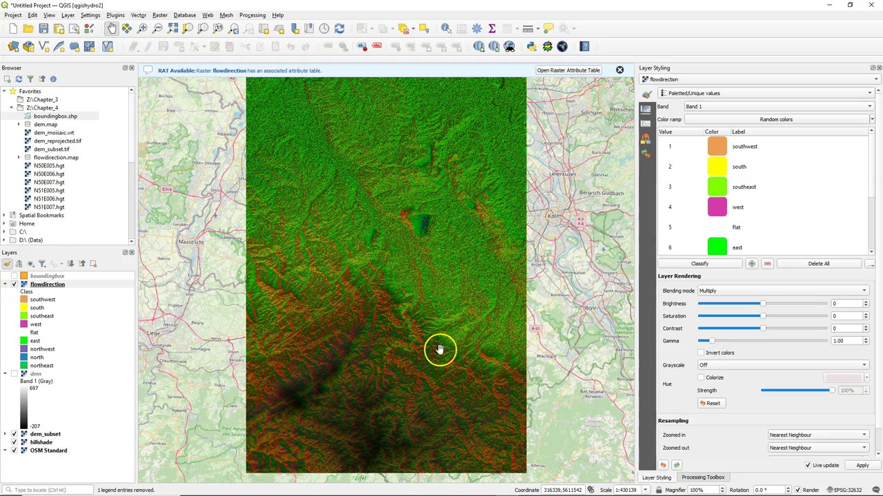
pyautogui.click(14, 434)
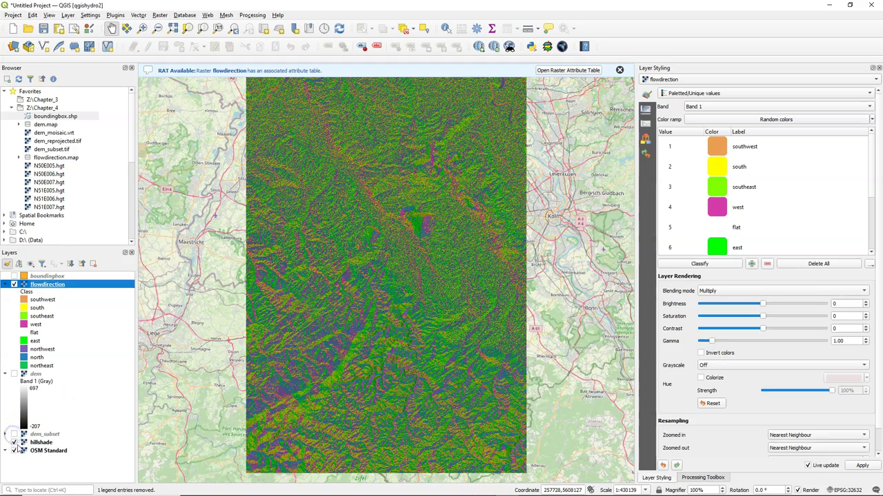
pyautogui.scroll(3, 404, 352)
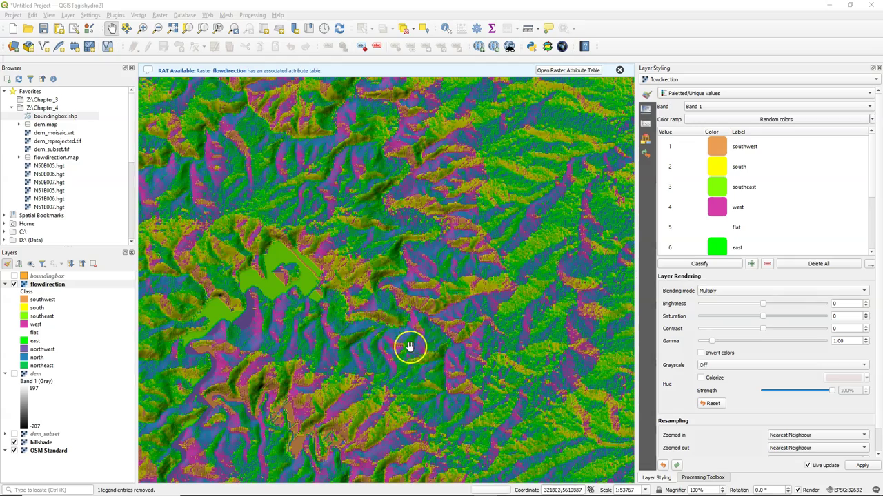
pyautogui.click(779, 435)
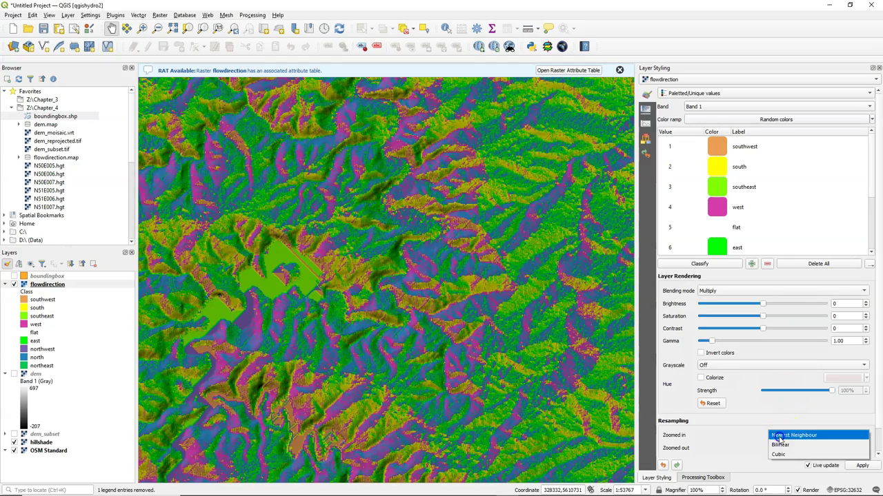
pyautogui.click(781, 445)
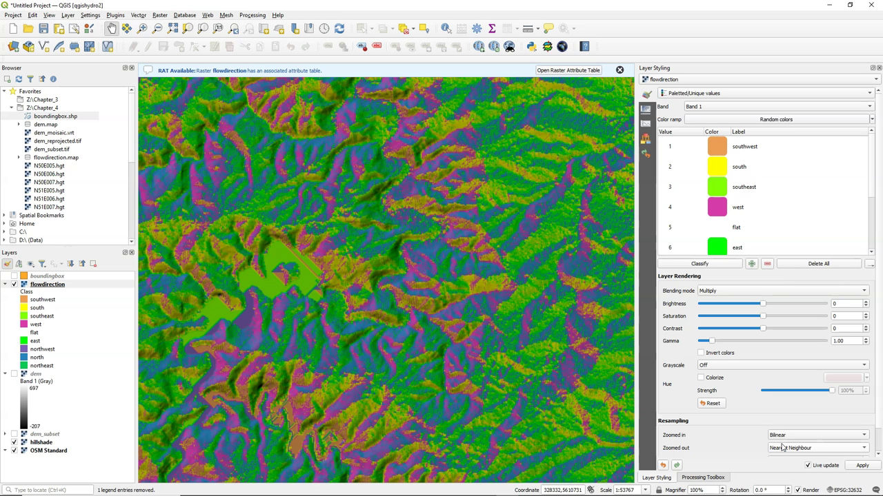
pyautogui.scroll(-1, 386, 281)
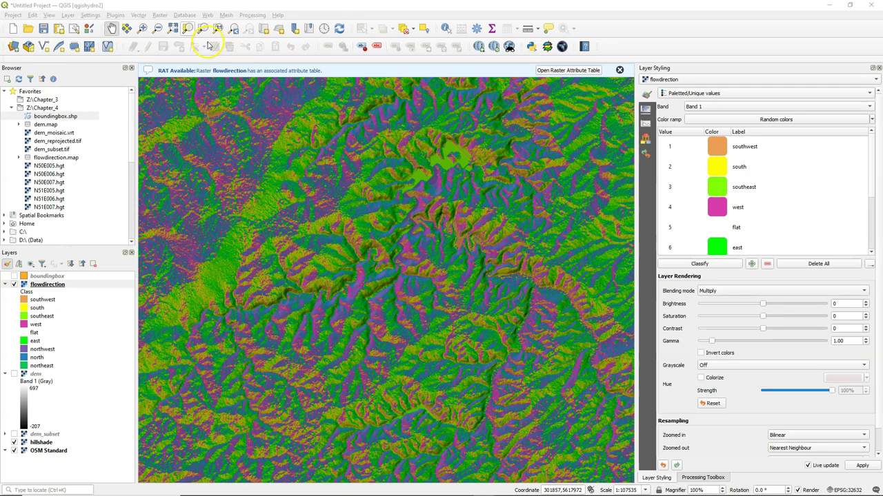
# Step: Search the plugin manager for 'cray' and install the Crayfish plugin
pyautogui.click(117, 16)
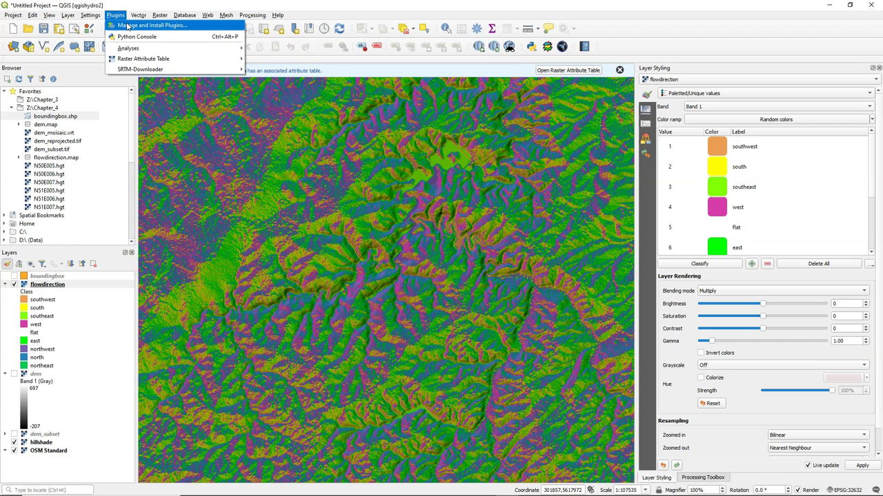
pyautogui.click(125, 25)
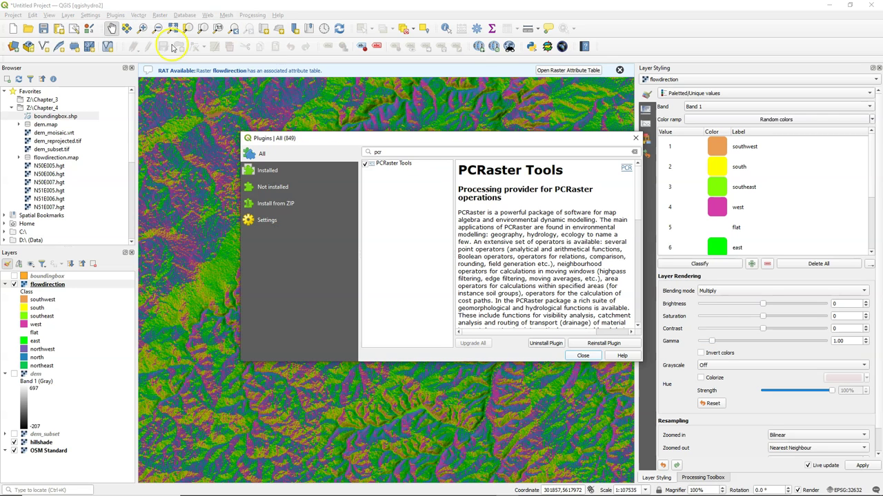
pyautogui.write('cray')
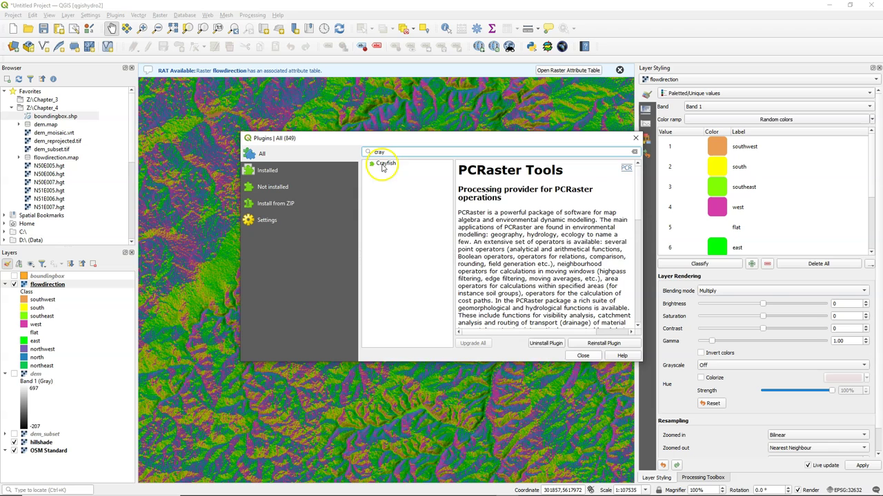
pyautogui.click(387, 164)
pyautogui.click(596, 344)
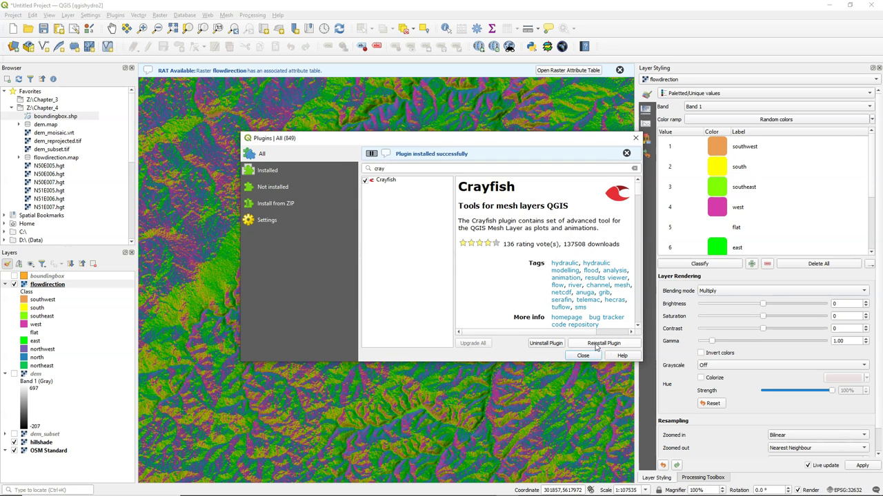
pyautogui.click(584, 356)
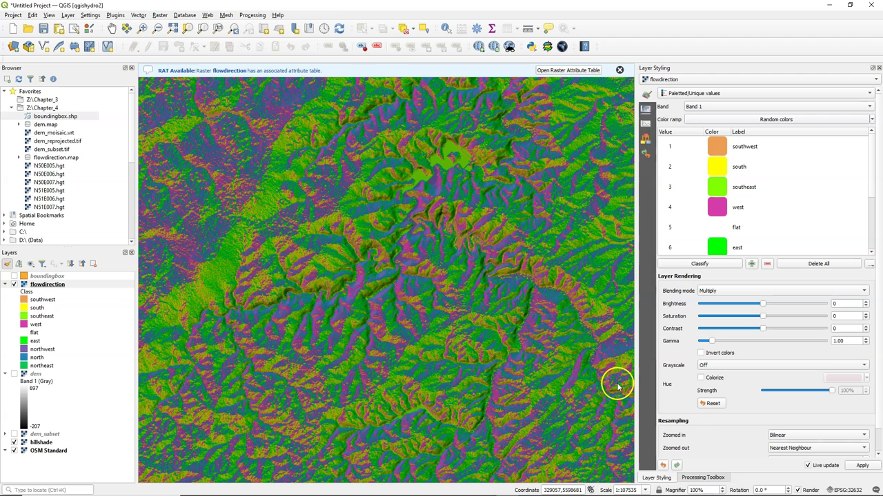
# Step: Open Crayfish's PCRaster LDD to GRIB conversion tool from the Processing Toolbox
pyautogui.click(702, 477)
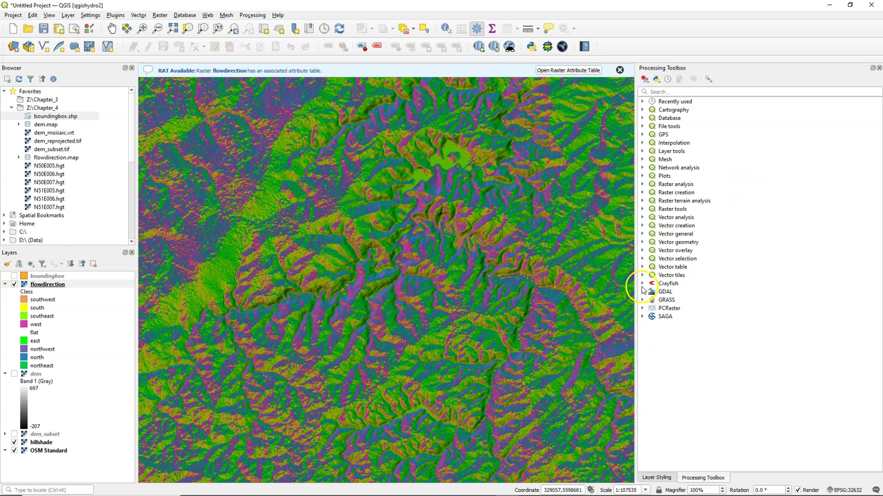
pyautogui.click(642, 283)
pyautogui.click(652, 300)
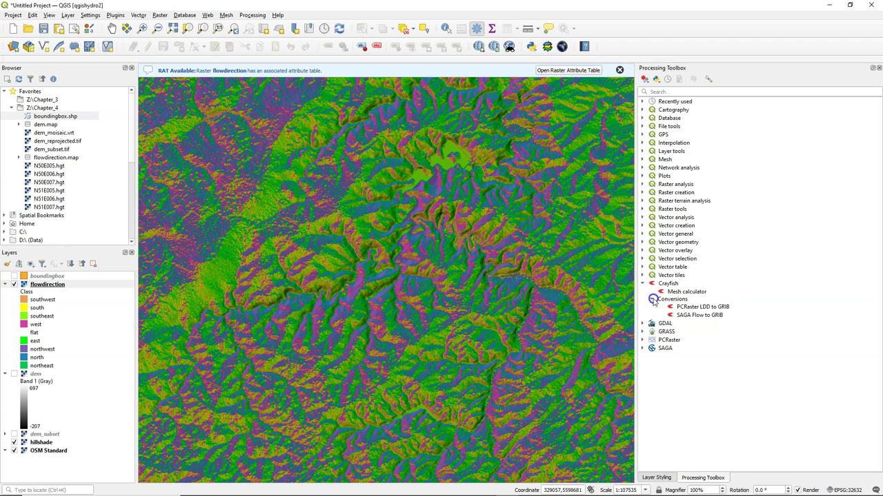
pyautogui.click(690, 308)
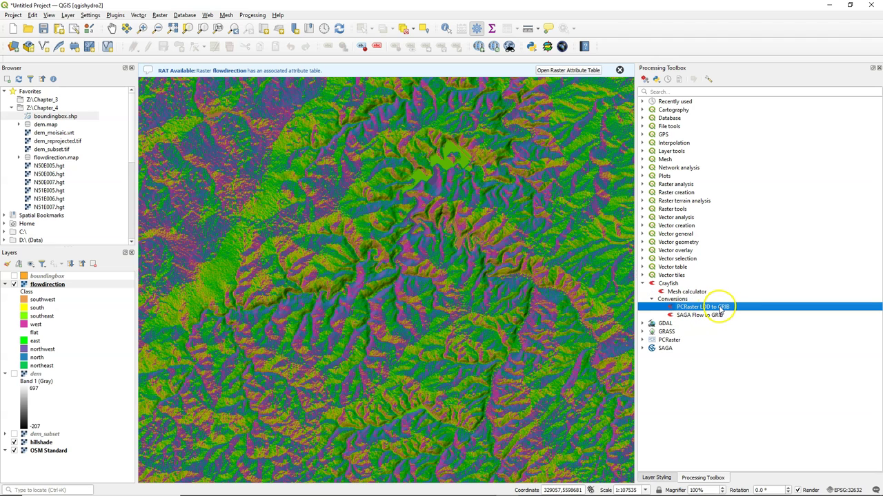
pyautogui.doubleClick(720, 307)
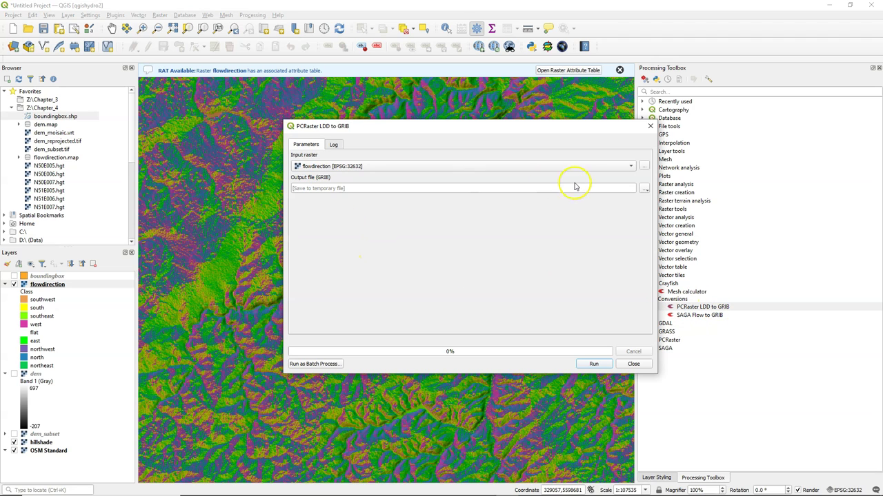
# Step: Save the output as flowdirmesh.grb in Chapter_4 and run the conversion
pyautogui.click(644, 189)
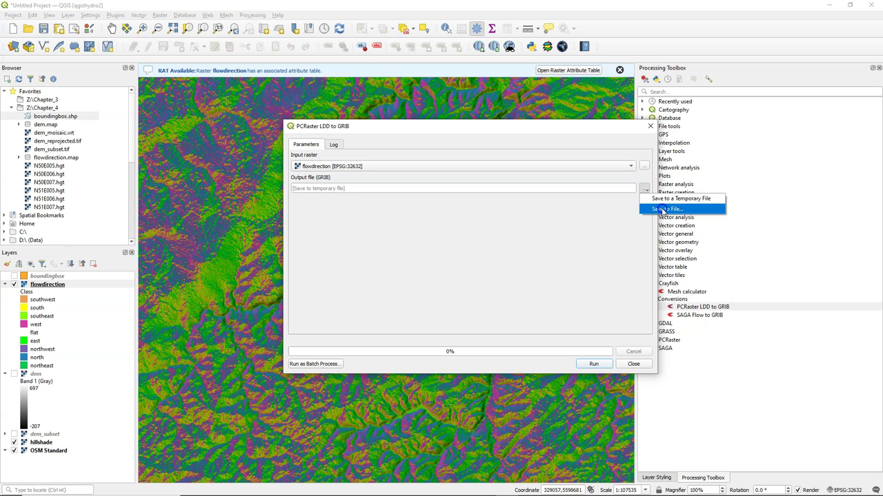
pyautogui.click(662, 209)
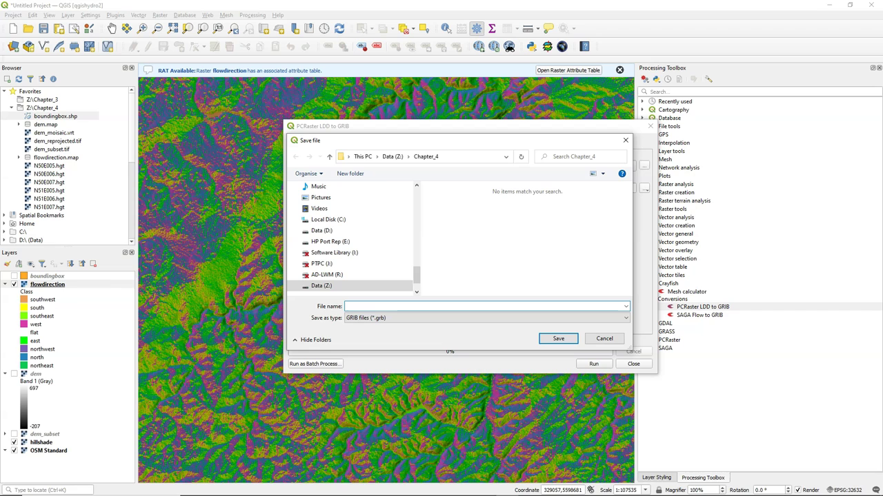
pyautogui.click(373, 307)
pyautogui.write('flowdir')
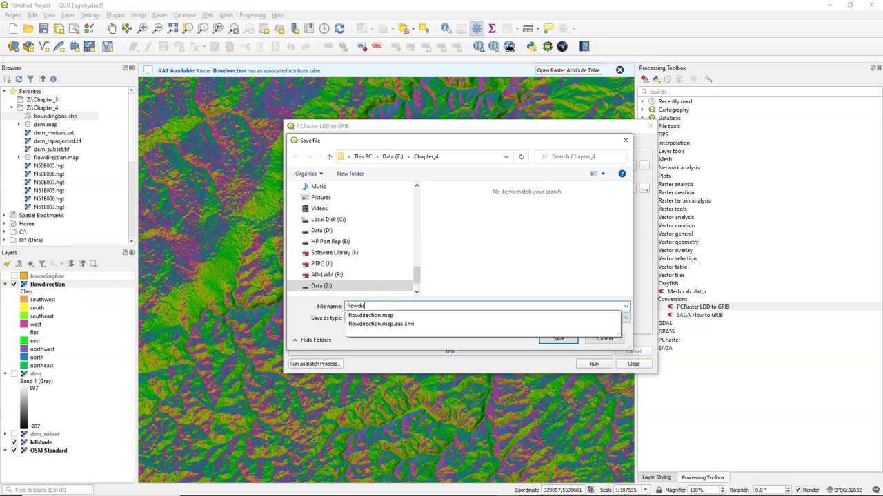
pyautogui.write('mesh')
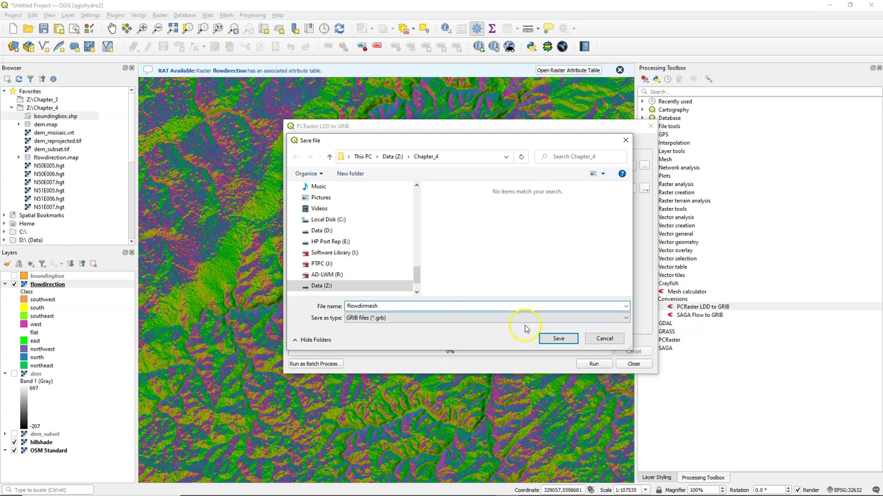
pyautogui.click(557, 338)
pyautogui.click(607, 367)
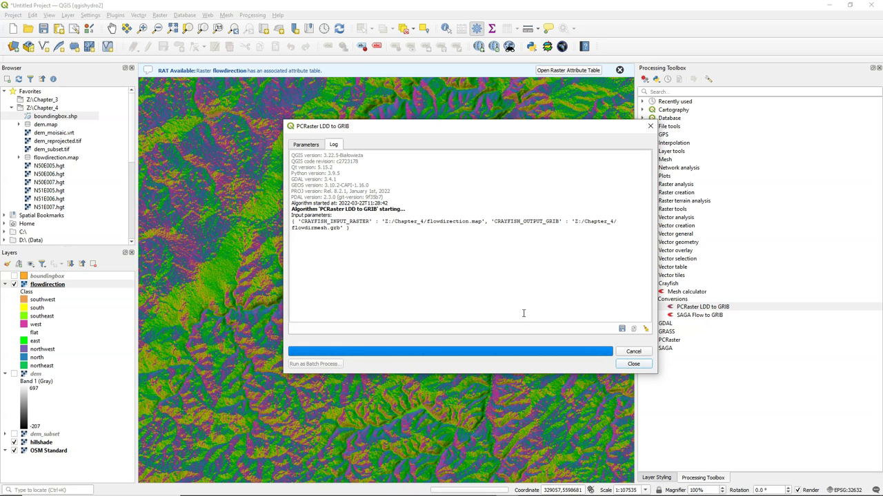
pyautogui.click(634, 364)
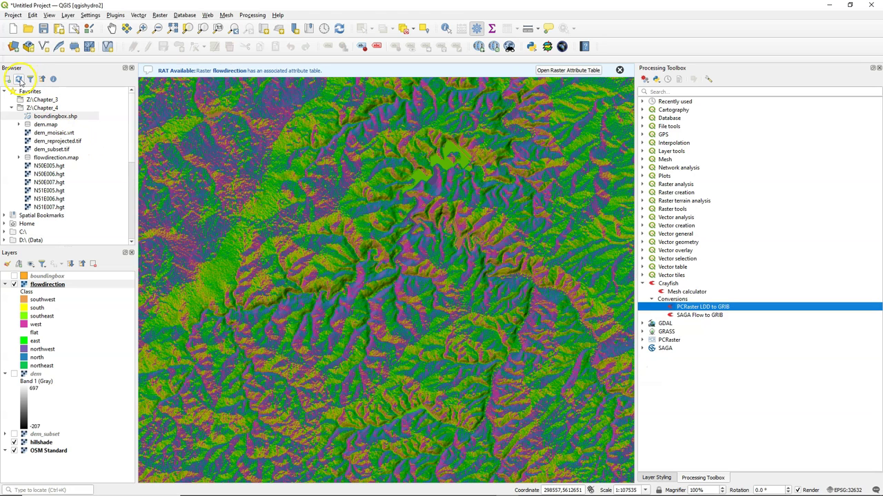
# Step: Refresh the Browser and add the flowdirmesh dataset from Chapter_4's flowdirmesh.grb to the map
pyautogui.click(19, 79)
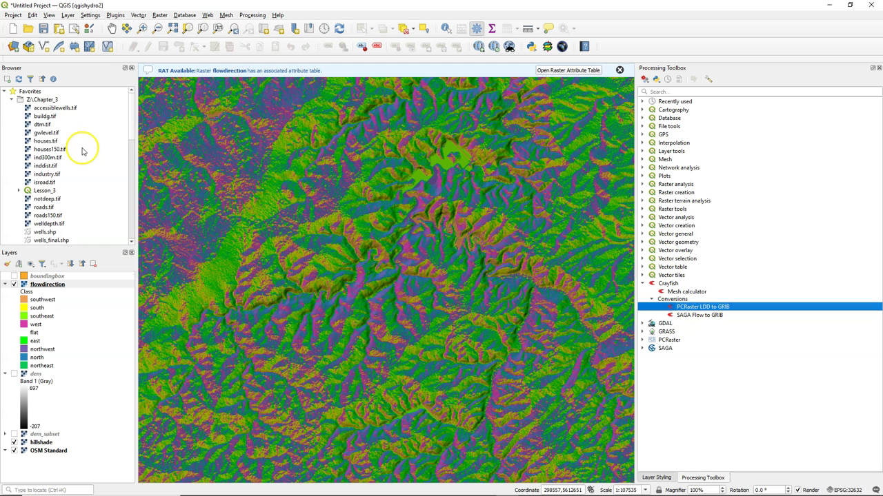
pyautogui.scroll(-2, 45, 128)
pyautogui.scroll(3, 45, 127)
pyautogui.click(12, 100)
pyautogui.click(55, 115)
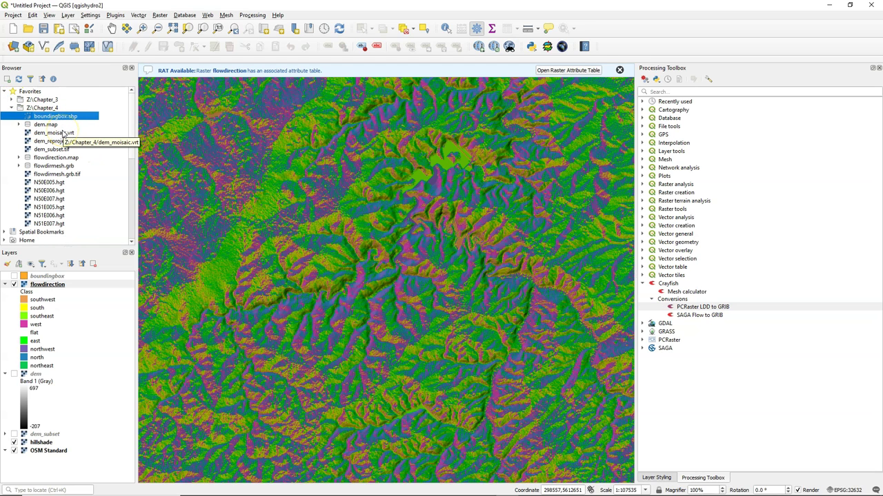
pyautogui.click(18, 165)
pyautogui.click(52, 182)
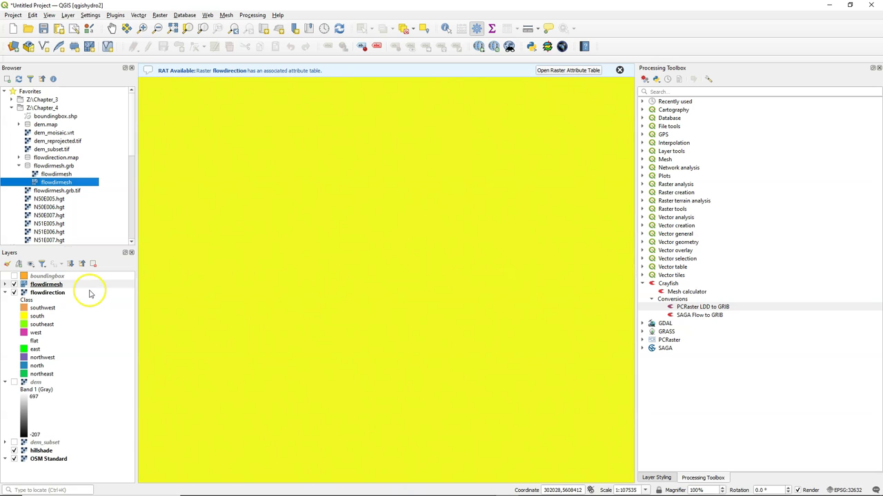
pyautogui.click(620, 69)
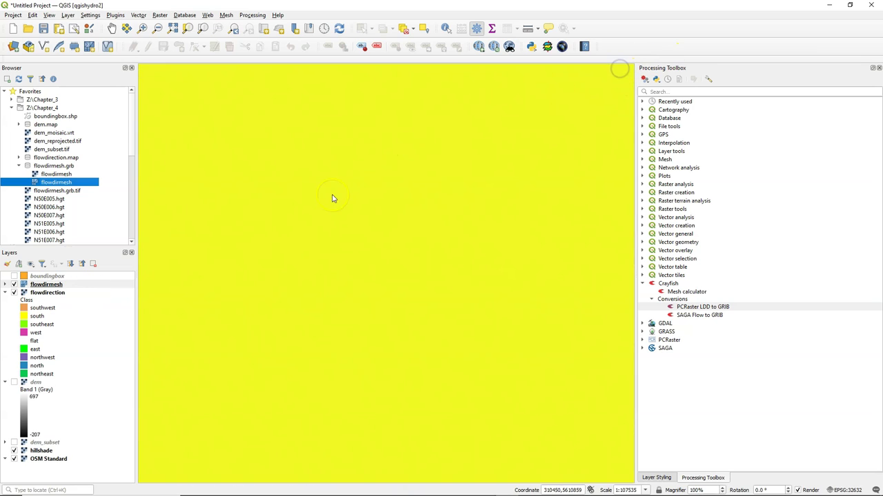
# Step: In flowdirmesh's styling, swap the flow dataset's yellow contour fill for vector display and show Vectors settings
pyautogui.click(6, 266)
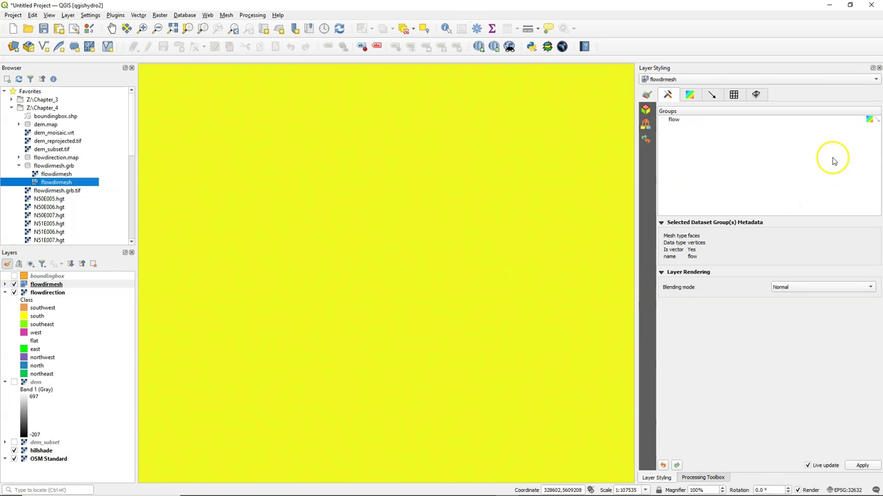
pyautogui.click(871, 122)
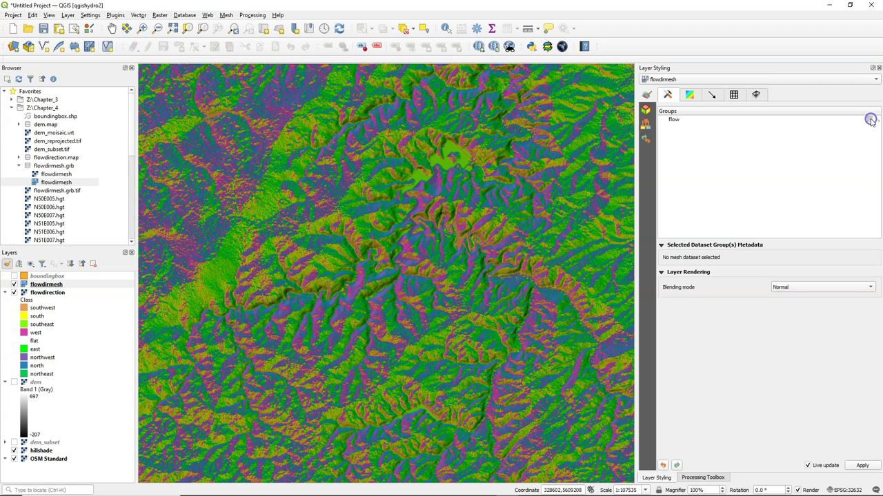
pyautogui.click(872, 120)
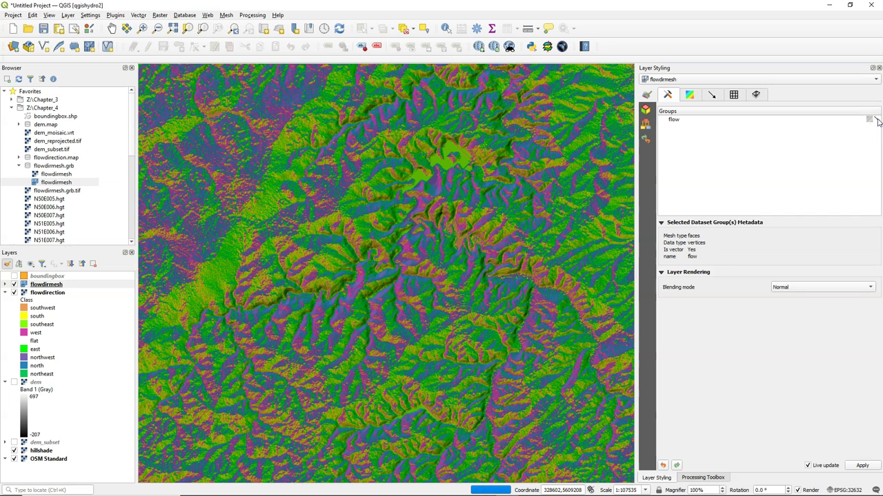
pyautogui.click(800, 152)
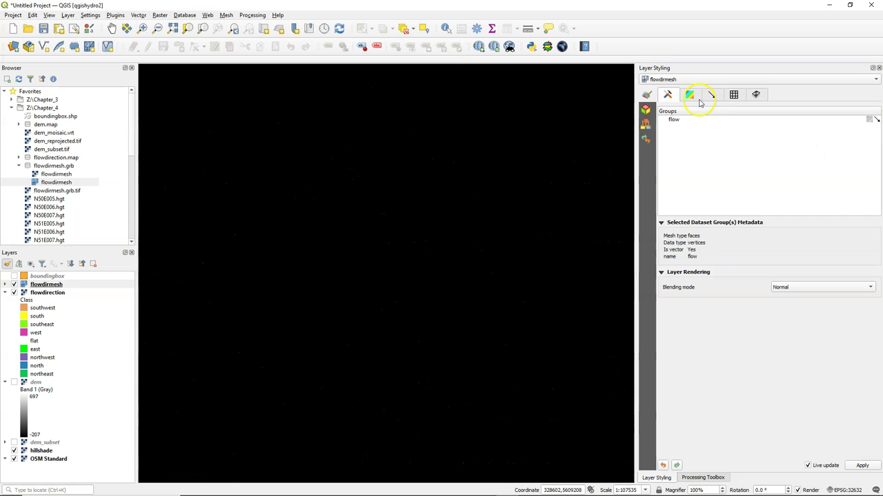
pyautogui.click(713, 95)
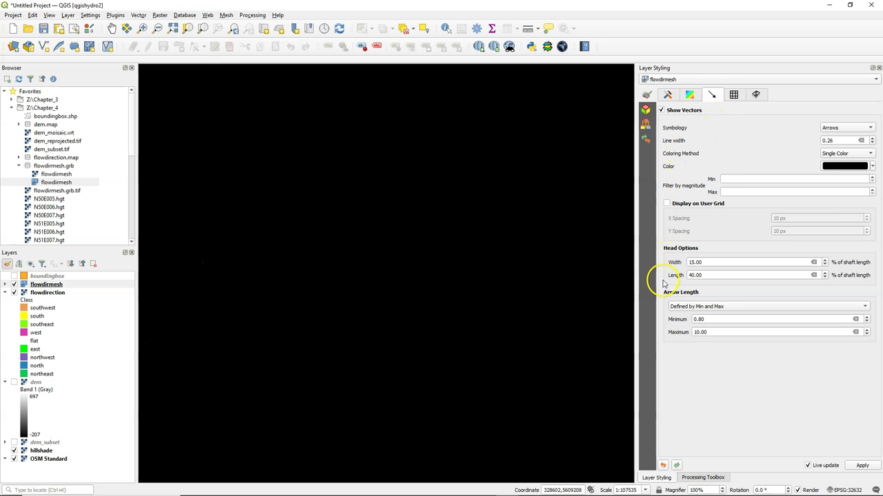
# Step: Make the flow arrows a fixed length of 2, displayed on the user grid
pyautogui.click(688, 307)
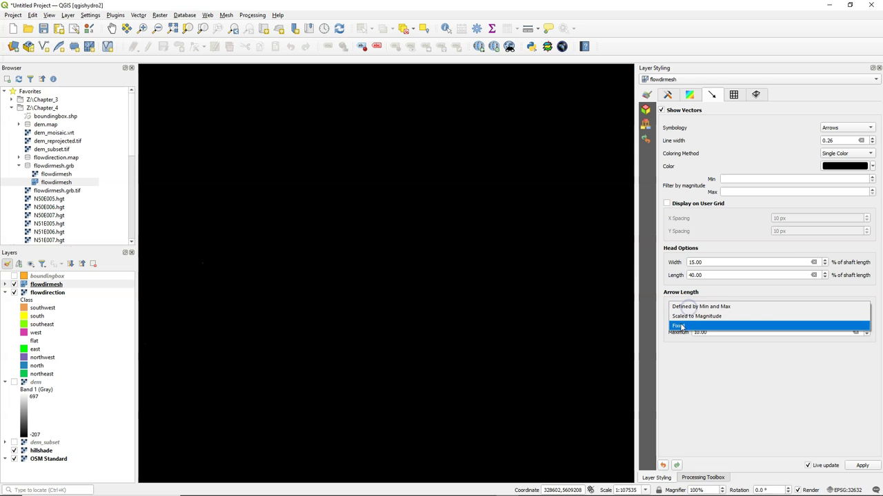
pyautogui.click(682, 328)
pyautogui.doubleClick(693, 319)
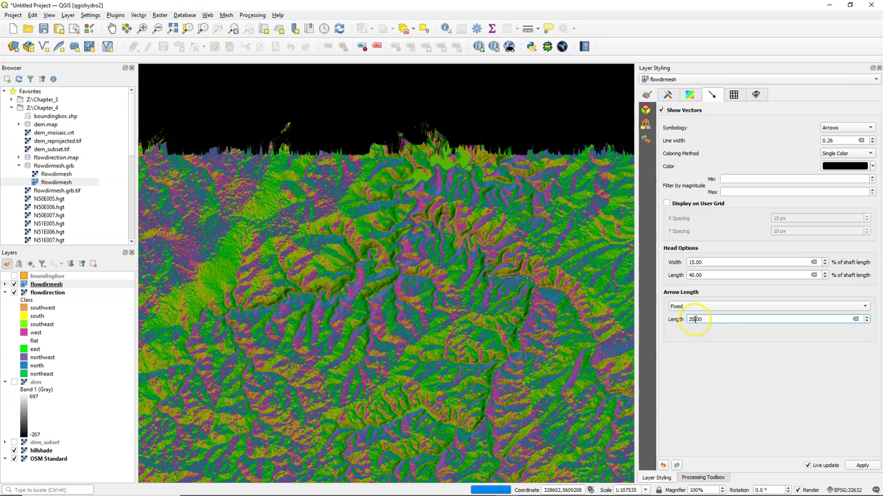
pyautogui.write('1')
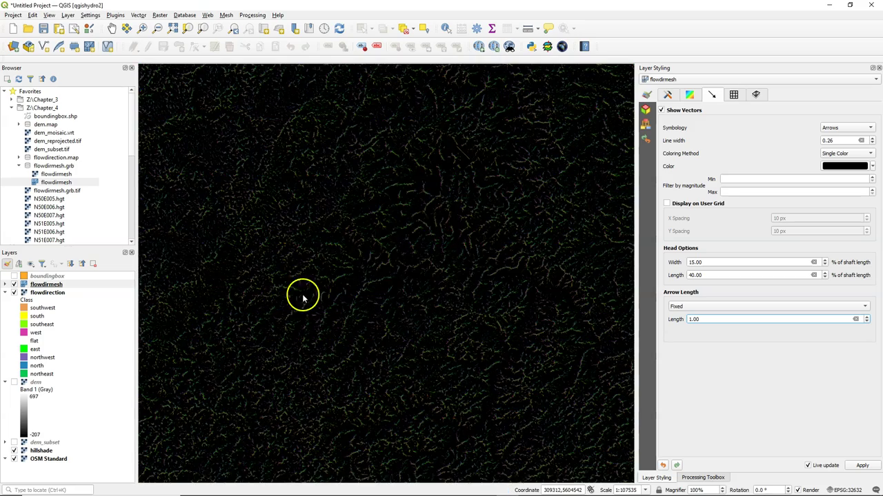
pyautogui.scroll(3, 404, 286)
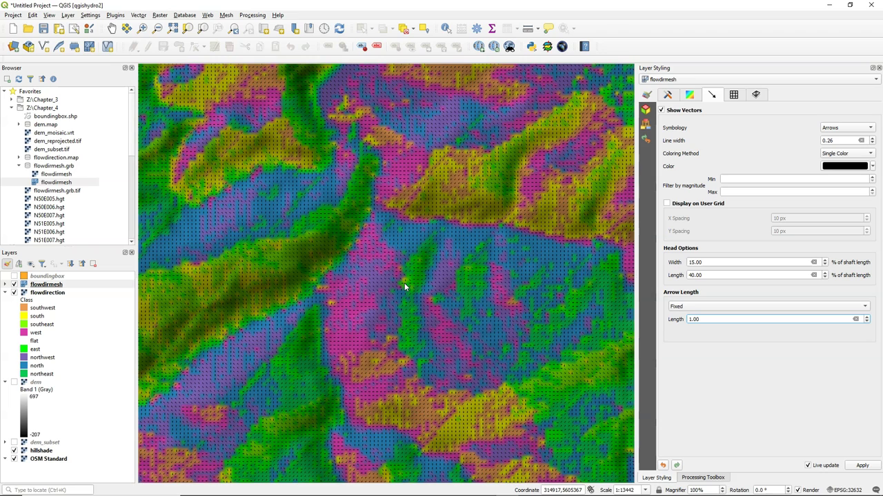
pyautogui.click(666, 204)
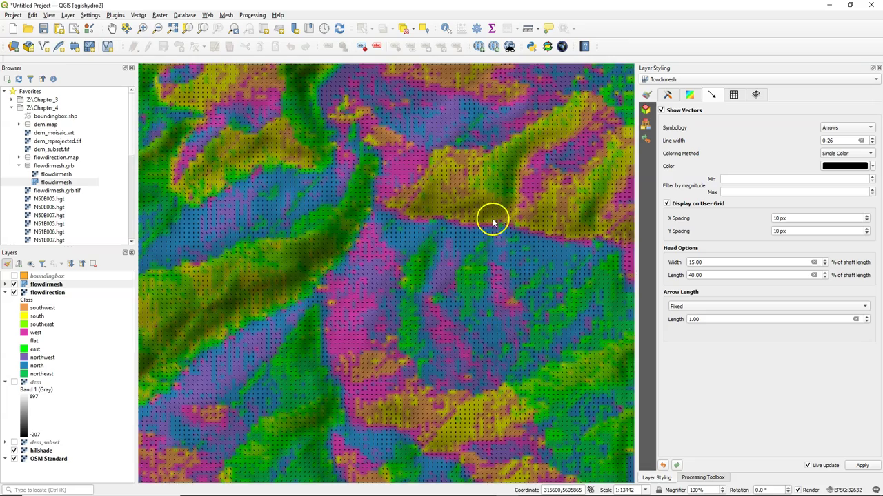
pyautogui.scroll(-1, 454, 237)
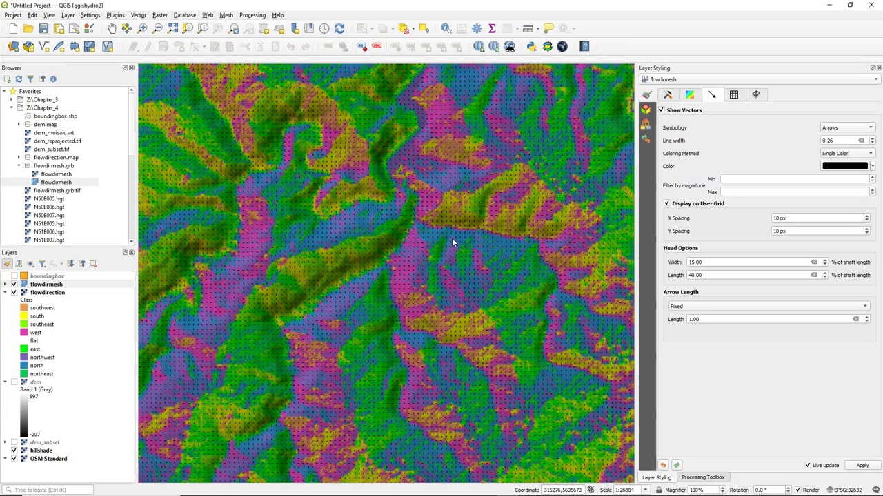
pyautogui.click(866, 319)
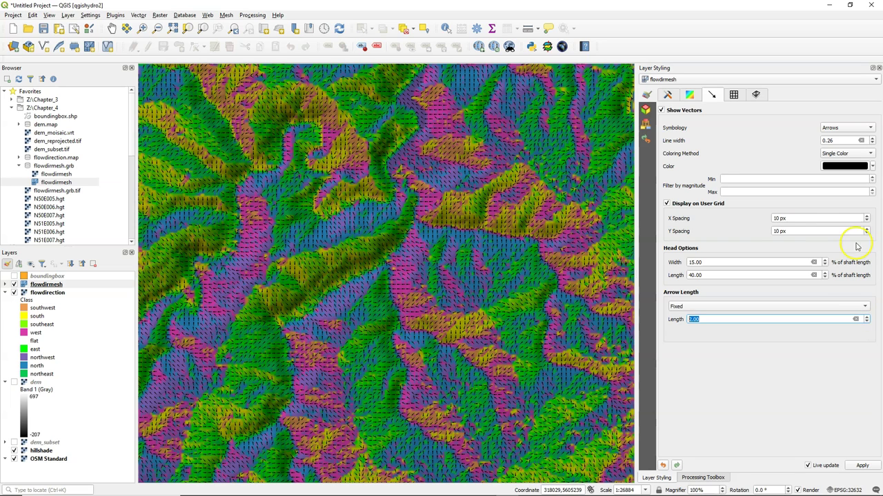
# Step: Colour the arrows dark blue #1f26b4 from the recent colours
pyautogui.click(845, 166)
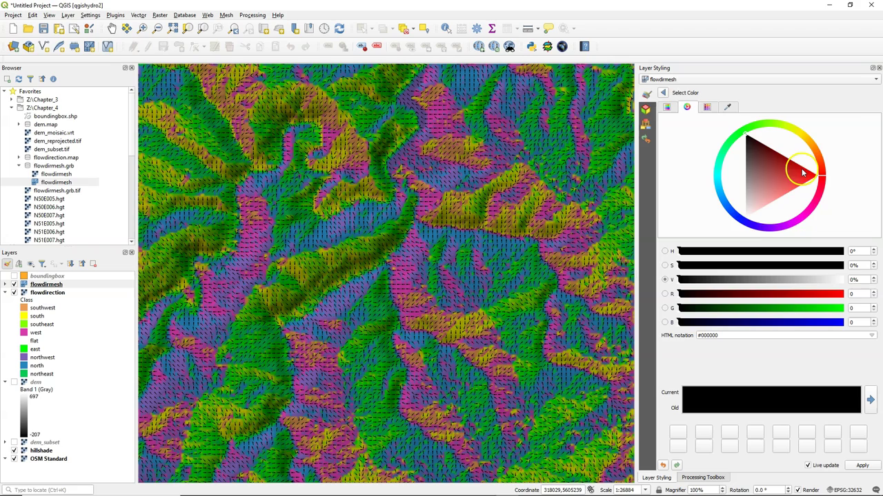
pyautogui.click(666, 107)
pyautogui.click(705, 107)
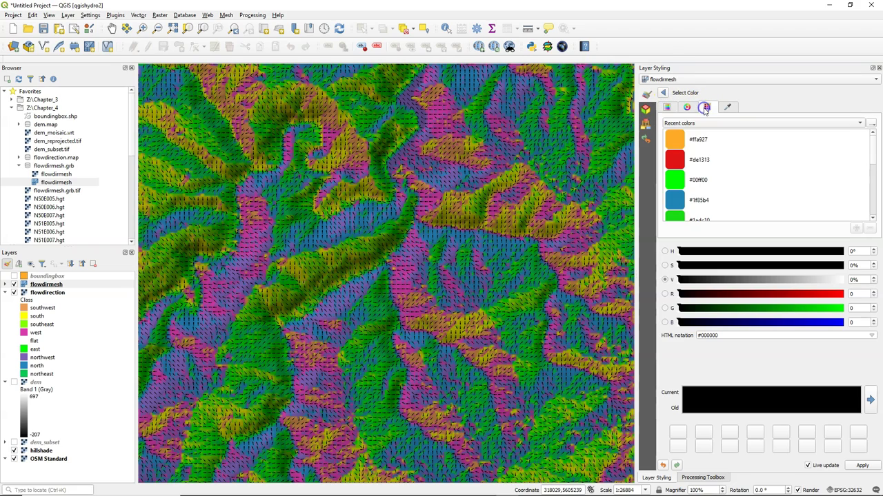
pyautogui.click(674, 161)
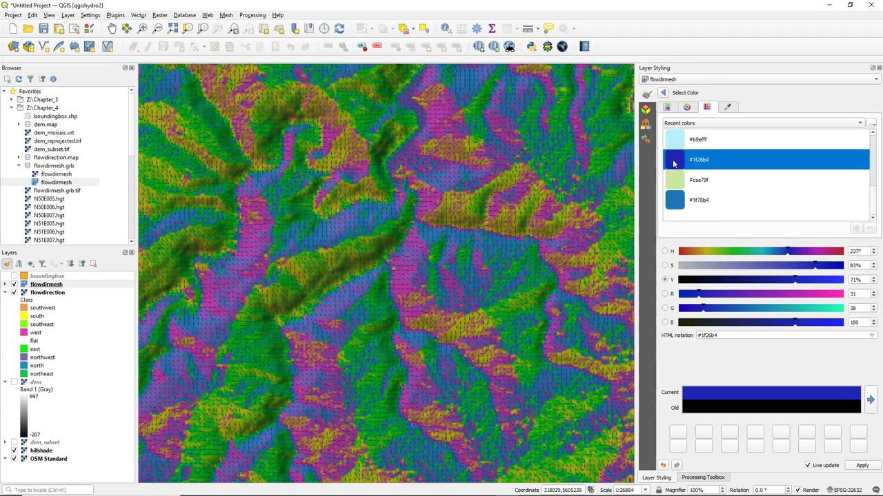
pyautogui.click(663, 92)
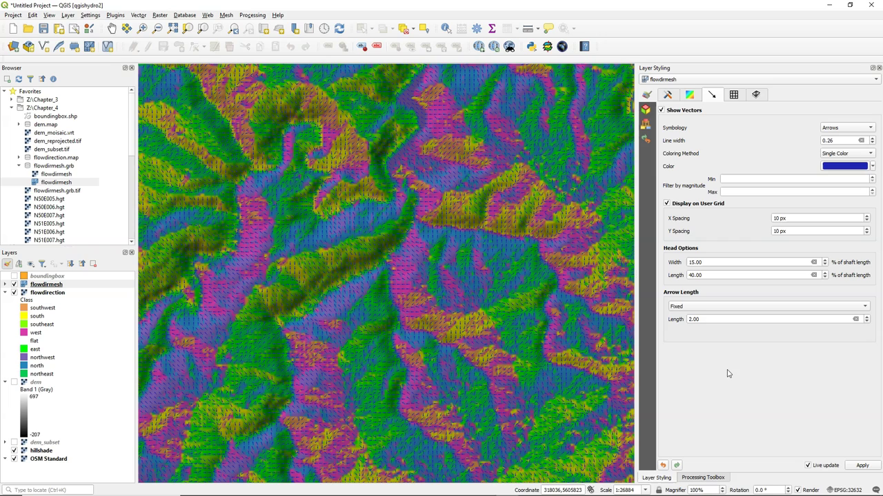
# Step: Switch the flowdirmesh vector symbology to Streamlines, then to Traces
pyautogui.click(839, 128)
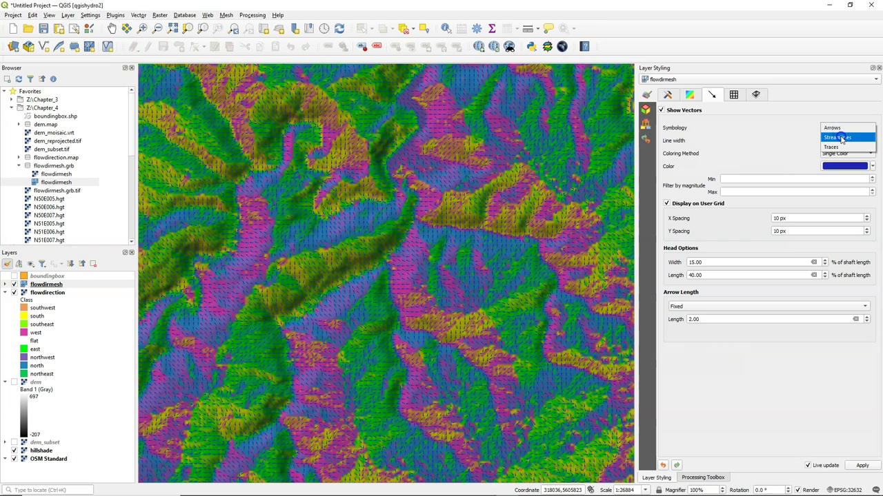
pyautogui.click(841, 138)
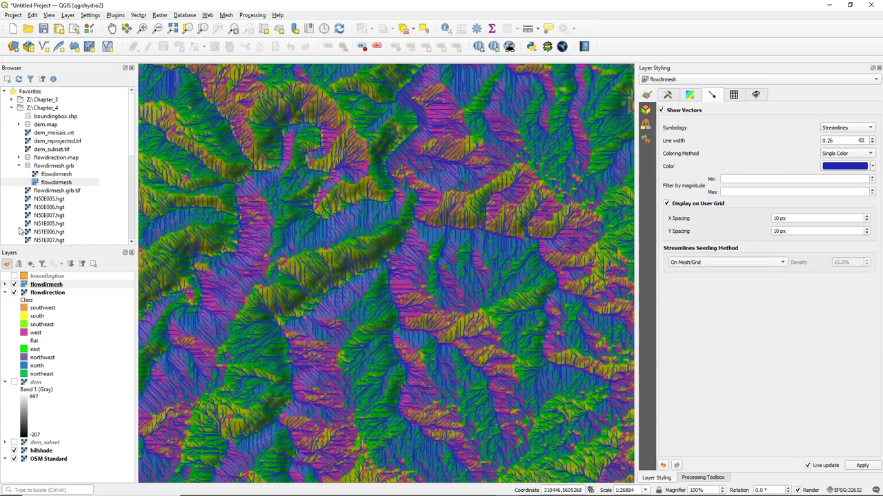
pyautogui.click(850, 129)
pyautogui.click(843, 138)
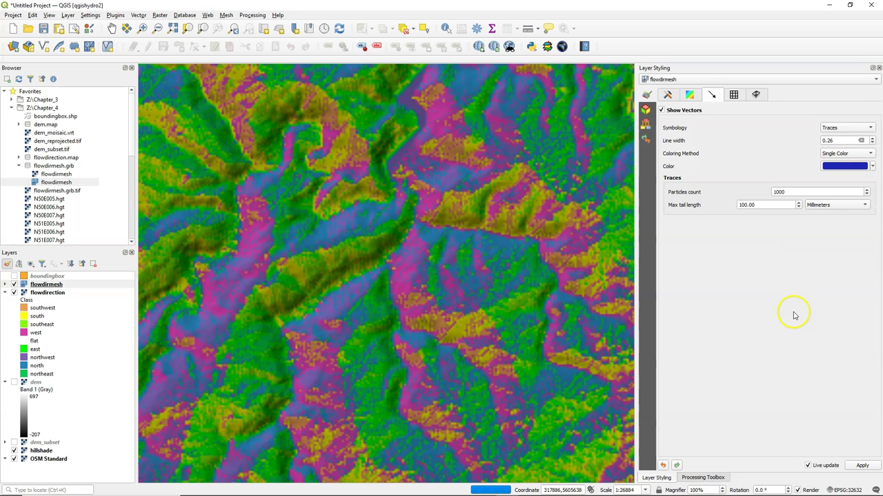